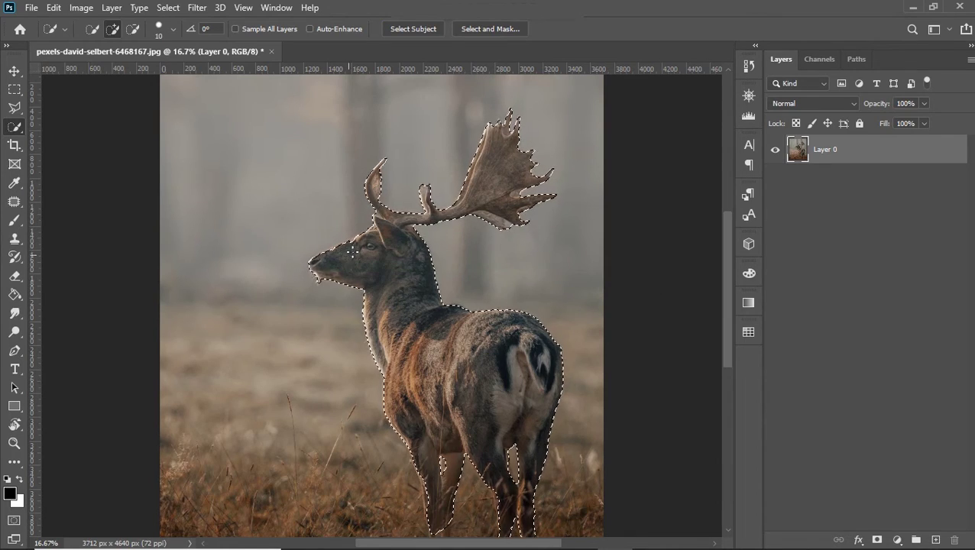
# - Subtract the gap between the antler tines and a stray lower antler-tip area from the selection
pyautogui.scroll(3, 422, 191)
pyautogui.scroll(3, 420, 193)
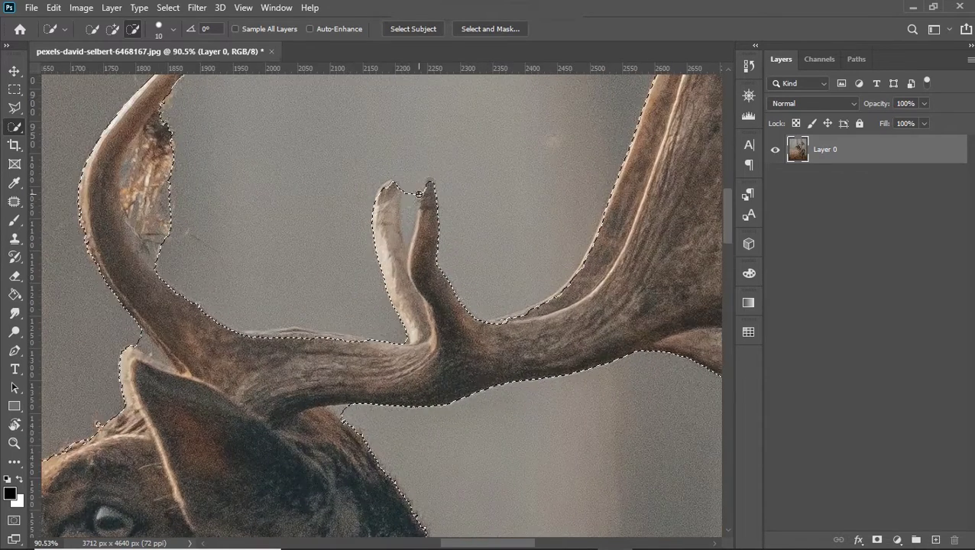
pyautogui.scroll(2, 419, 194)
pyautogui.moveTo(413, 185); pyautogui.dragTo(386, 302)
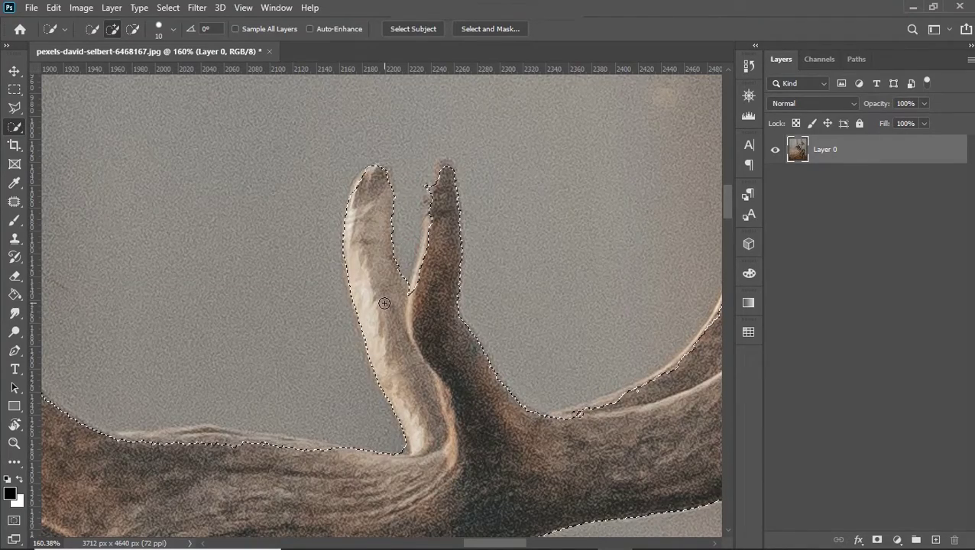
pyautogui.scroll(-3, 385, 303)
pyautogui.scroll(-2, 459, 328)
pyautogui.scroll(2, 550, 352)
pyautogui.scroll(1, 611, 375)
pyautogui.click(610, 374)
# - Extend the deer selection along the nose ridge
pyautogui.scroll(-1, 628, 381)
pyautogui.scroll(-1, 596, 367)
pyautogui.scroll(-2, 535, 344)
pyautogui.scroll(-2, 486, 328)
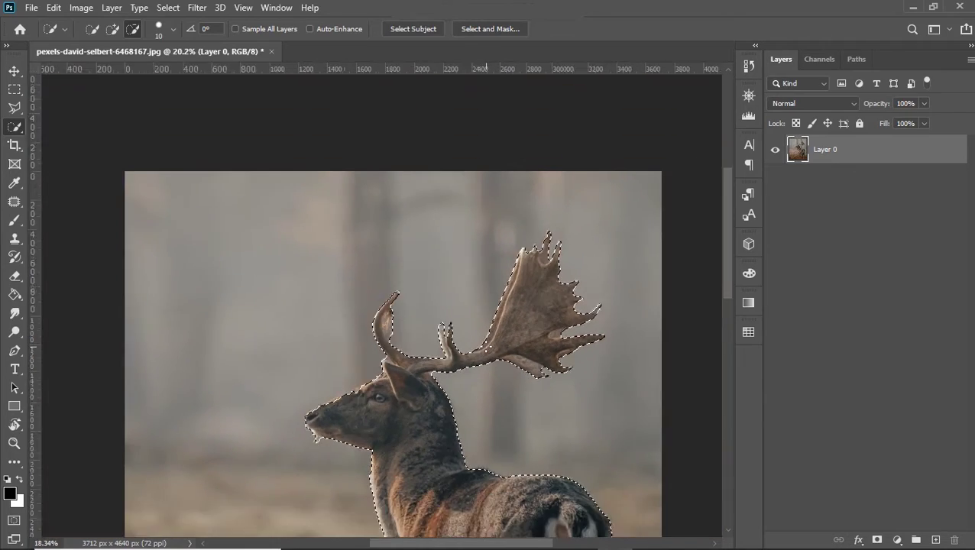
pyautogui.scroll(-1, 486, 328)
pyautogui.scroll(4, 351, 305)
pyautogui.scroll(1, 377, 288)
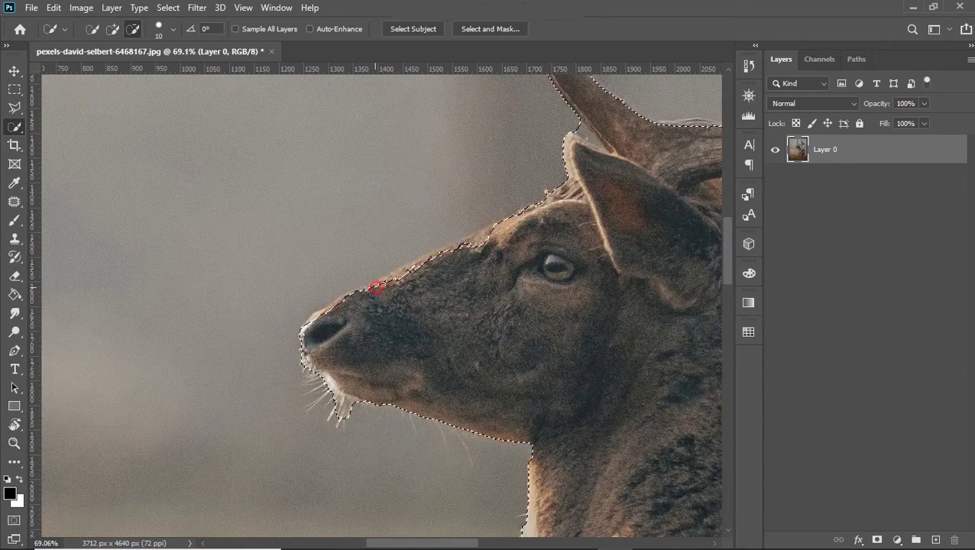
pyautogui.moveTo(359, 285)
pyautogui.mouseDown()
pyautogui.moveTo(502, 230)
pyautogui.moveTo(327, 310)
pyautogui.mouseUp()
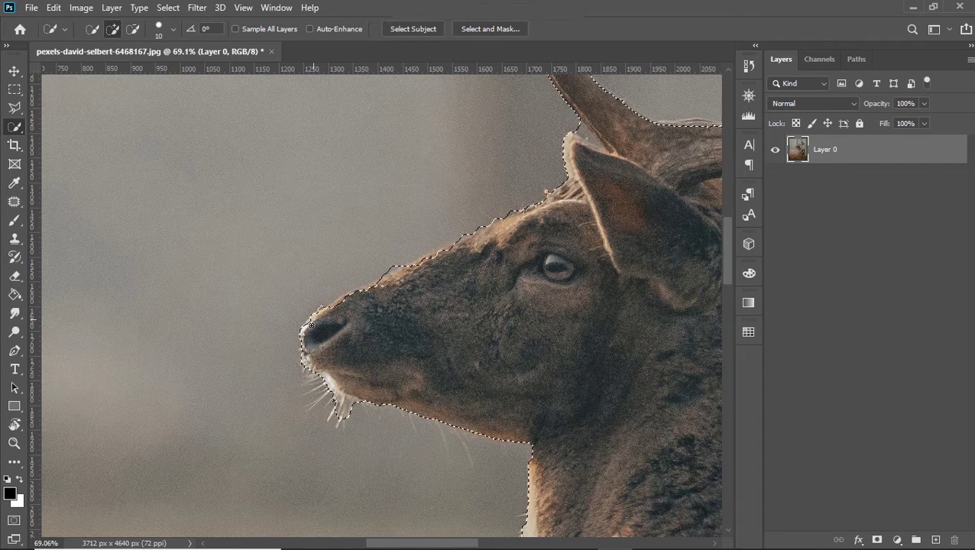
pyautogui.scroll(-3, 456, 292)
pyautogui.scroll(-2, 474, 294)
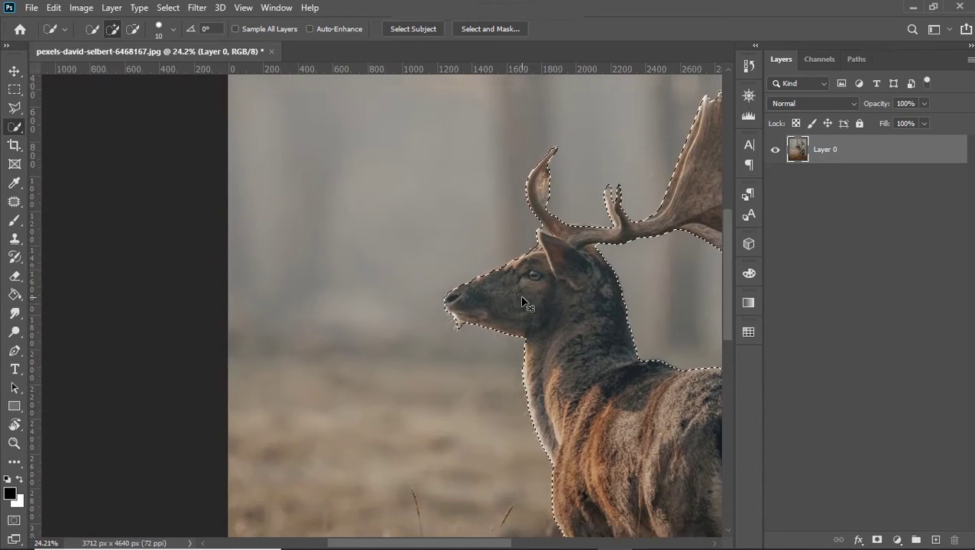
pyautogui.scroll(-2, 497, 296)
pyautogui.scroll(-2, 522, 297)
pyautogui.scroll(2, 522, 297)
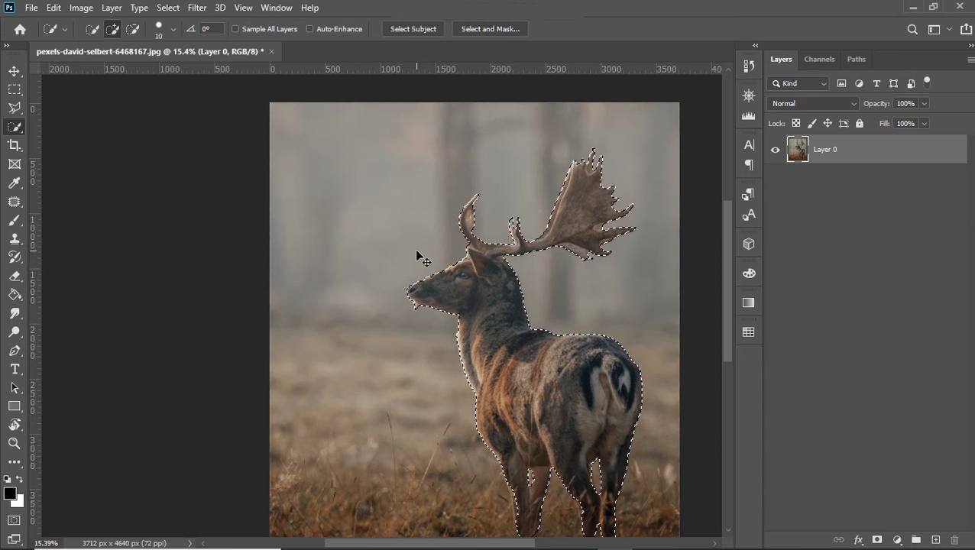
# - Copy the deer to Layer 1, then select the antlers and copy them to Layer 2
pyautogui.hotkey('ctrl', 'j')
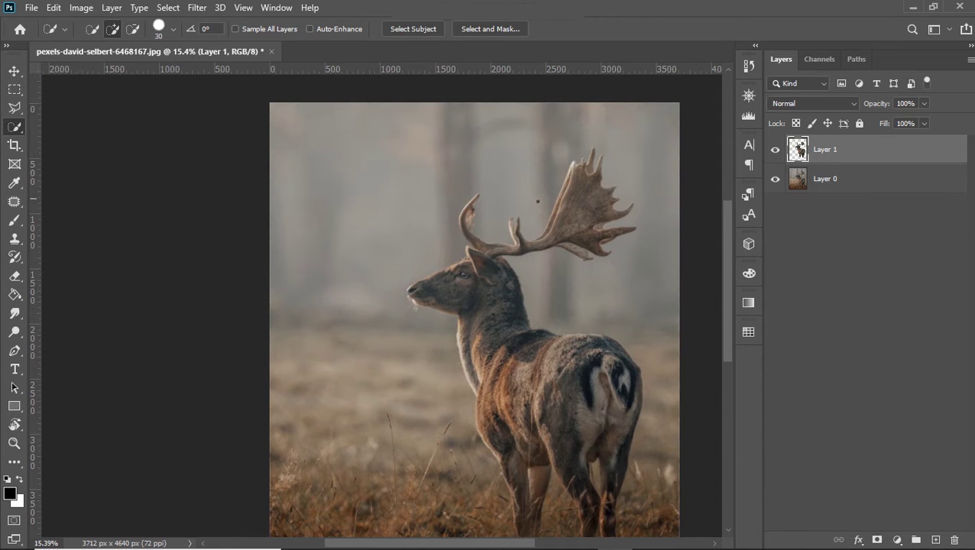
pyautogui.moveTo(553, 181); pyautogui.dragTo(598, 217)
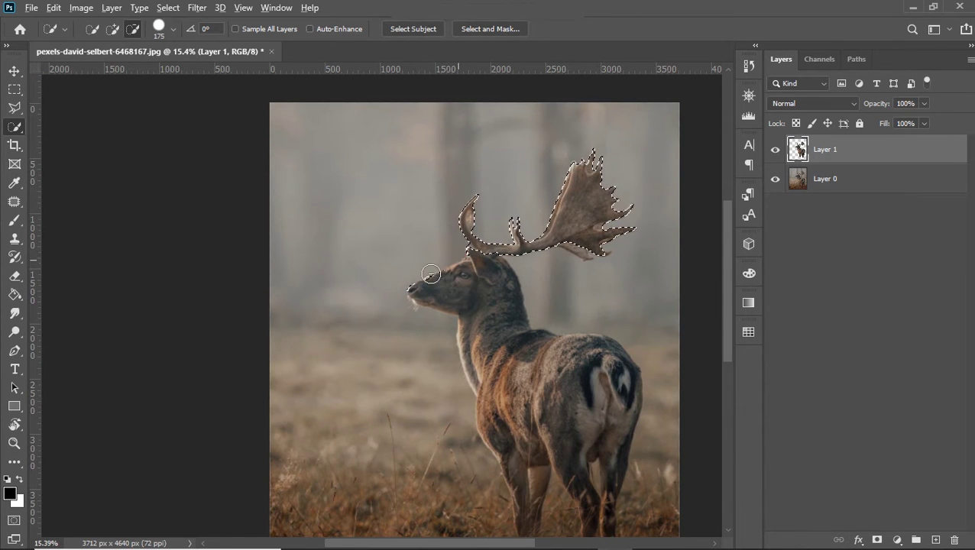
pyautogui.moveTo(480, 209)
pyautogui.mouseDown()
pyautogui.moveTo(555, 334)
pyautogui.moveTo(622, 342)
pyautogui.mouseUp()
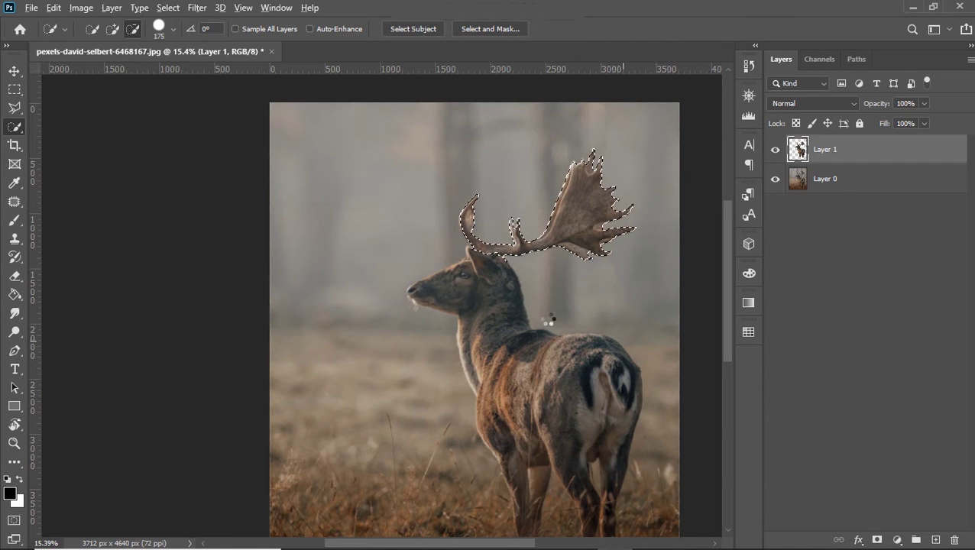
pyautogui.press('alt')
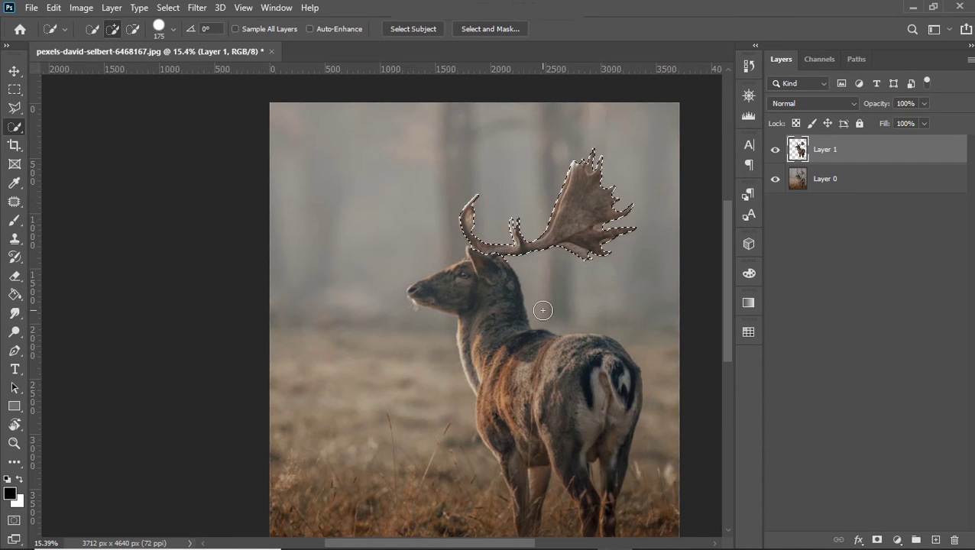
pyautogui.hotkey('ctrl', 'j')
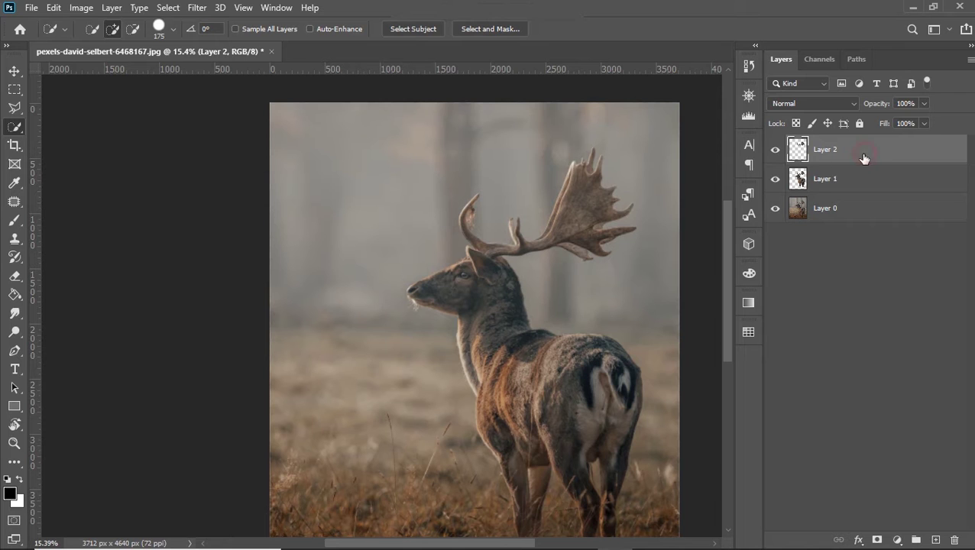
# - Make the original photo Layer 0 the active layer
pyautogui.hotkey('alt', '[')
pyautogui.click(857, 210)
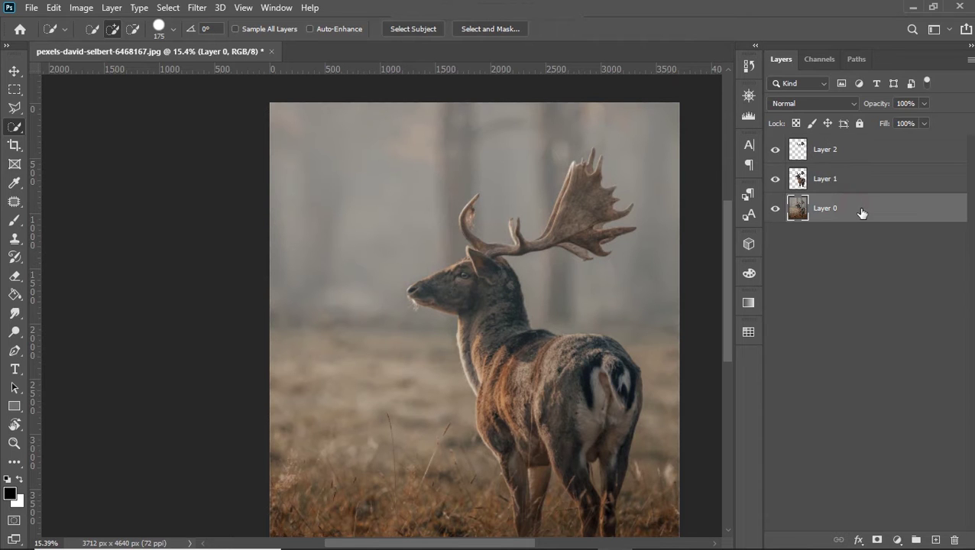
pyautogui.click(896, 540)
# - Add a Color Lookup adjustment set to Moonlight.3DL above Layer 0
pyautogui.click(890, 459)
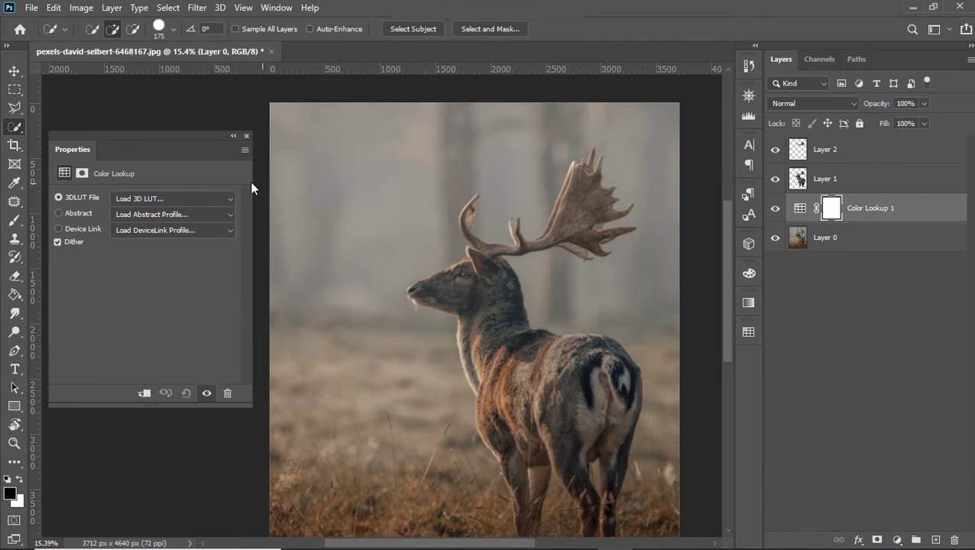
pyautogui.click(175, 199)
pyautogui.click(184, 340)
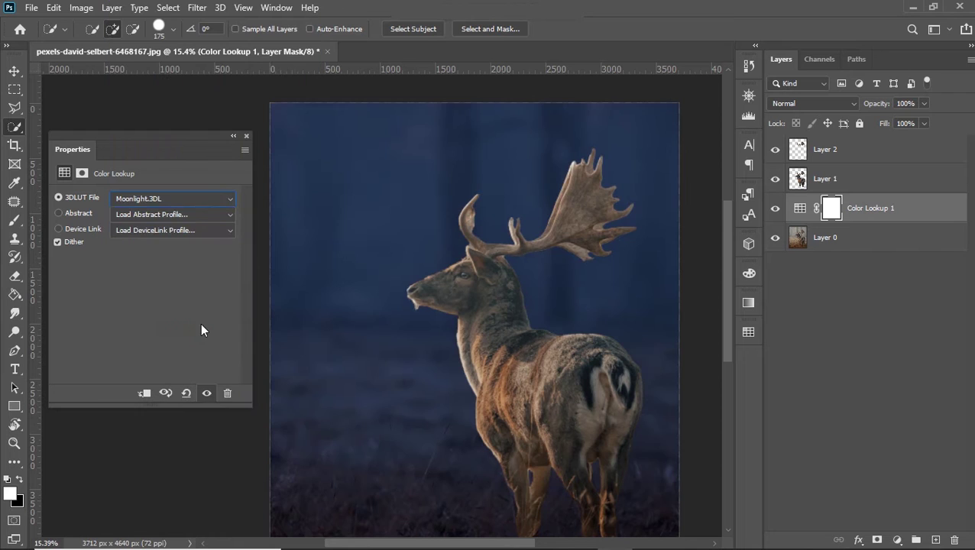
pyautogui.click(248, 140)
# - Duplicate the Color Lookup above Layer 1, clip it, and merge it into the deer layer
pyautogui.moveTo(872, 216); pyautogui.dragTo(862, 177)
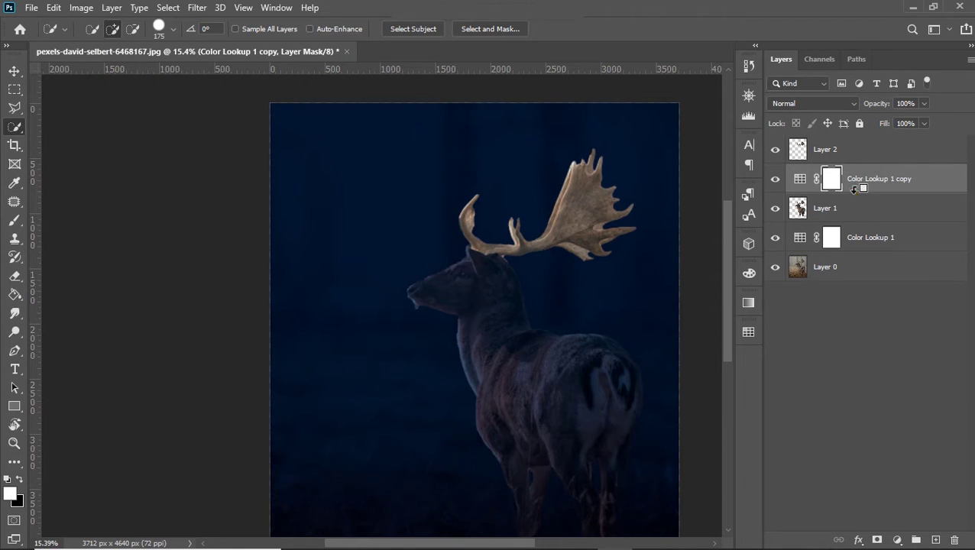
pyautogui.keyDown('alt'); pyautogui.click(854, 189); pyautogui.keyUp('alt')
pyautogui.click(853, 217)
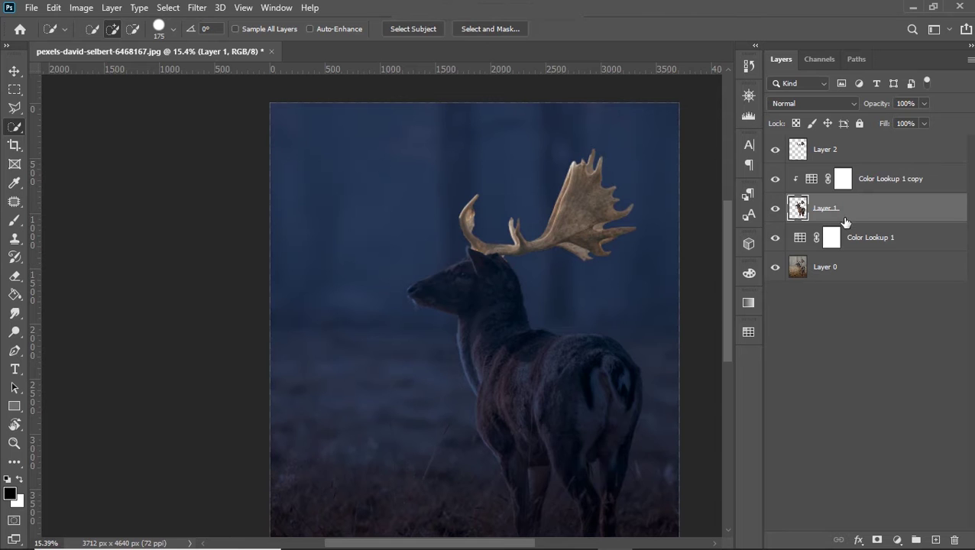
pyautogui.keyDown('shift'); pyautogui.click(867, 191); pyautogui.keyUp('shift')
pyautogui.rightClick(864, 209)
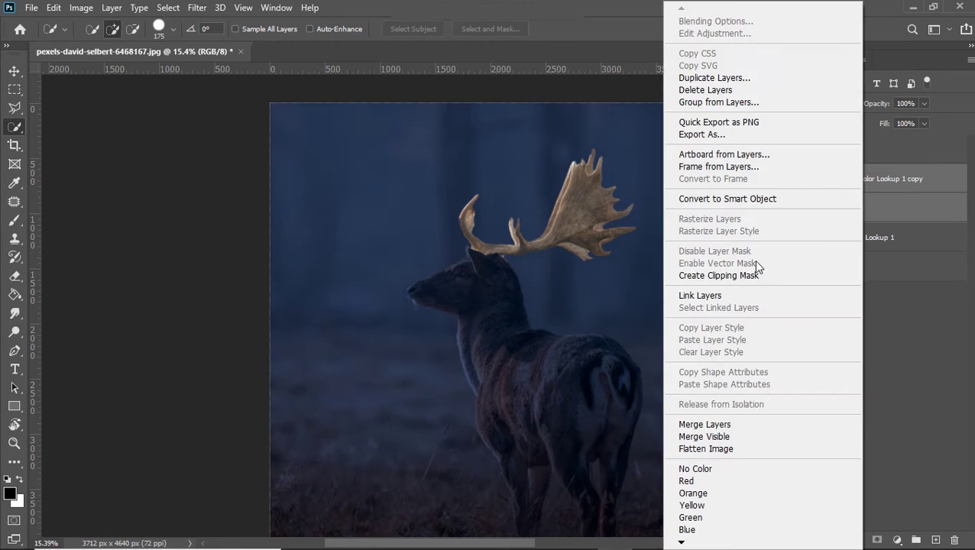
pyautogui.click(705, 425)
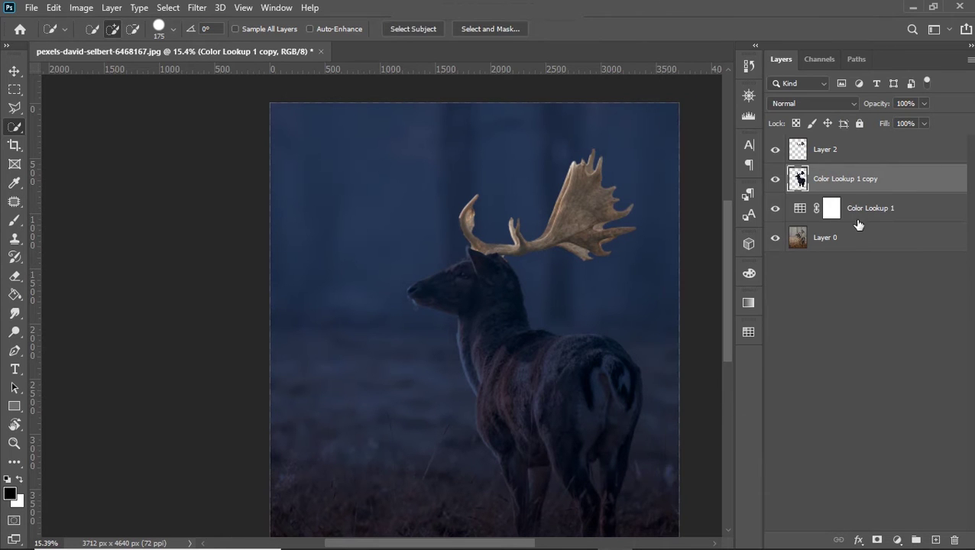
pyautogui.click(823, 159)
pyautogui.click(819, 105)
# - Set the antler Layer 2 to Linear Dodge (Add) and apply a Gaussian Blur
pyautogui.rightClick(860, 154)
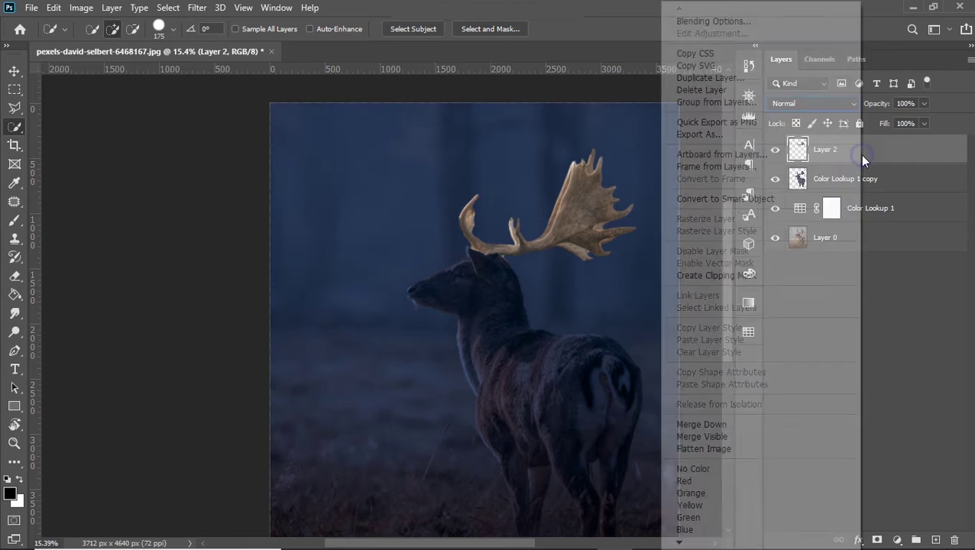
pyautogui.click(764, 200)
pyautogui.click(808, 107)
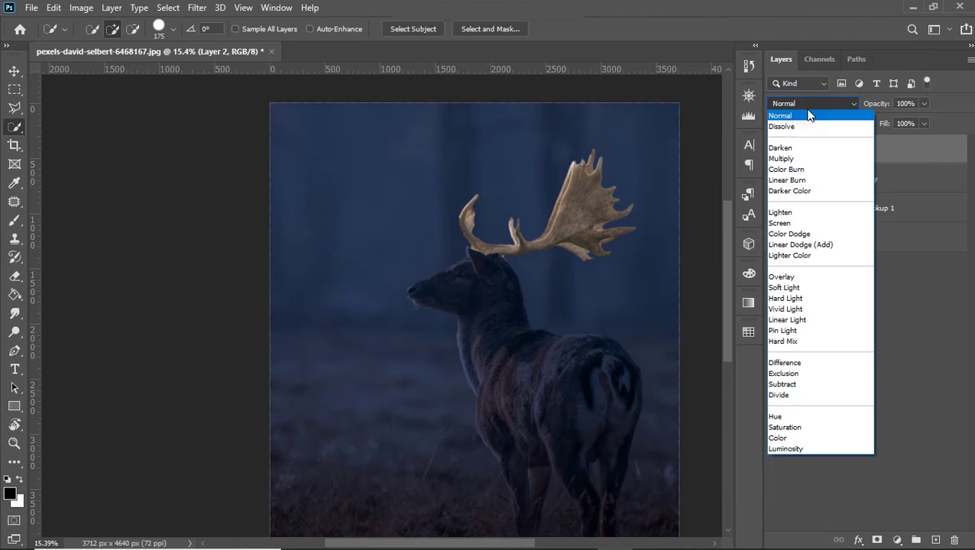
pyautogui.click(801, 243)
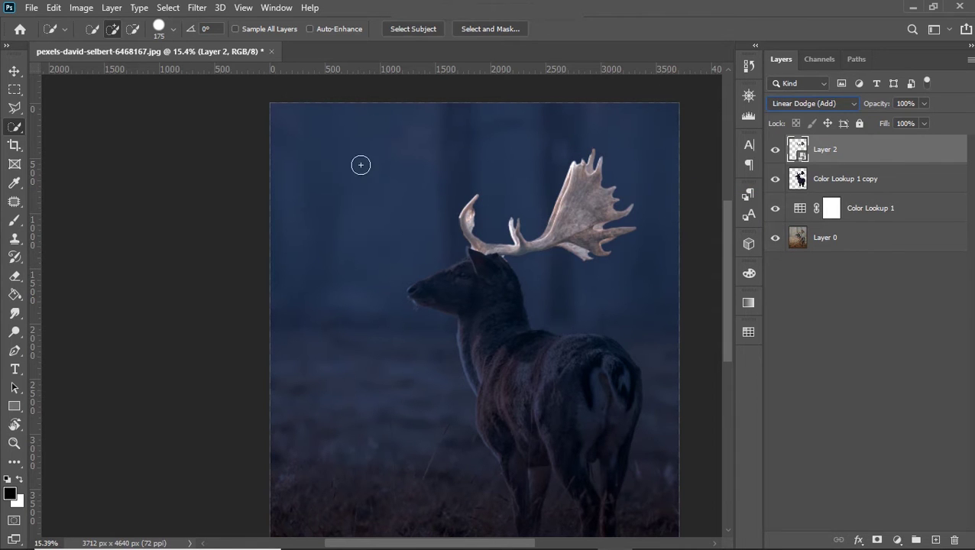
pyautogui.click(199, 9)
pyautogui.moveTo(229, 170)
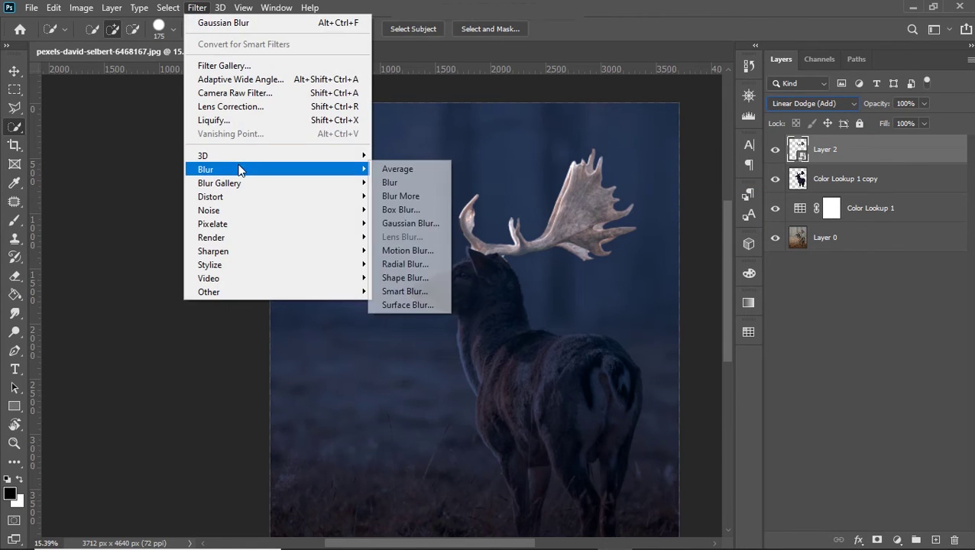
pyautogui.click(411, 224)
pyautogui.write('5')
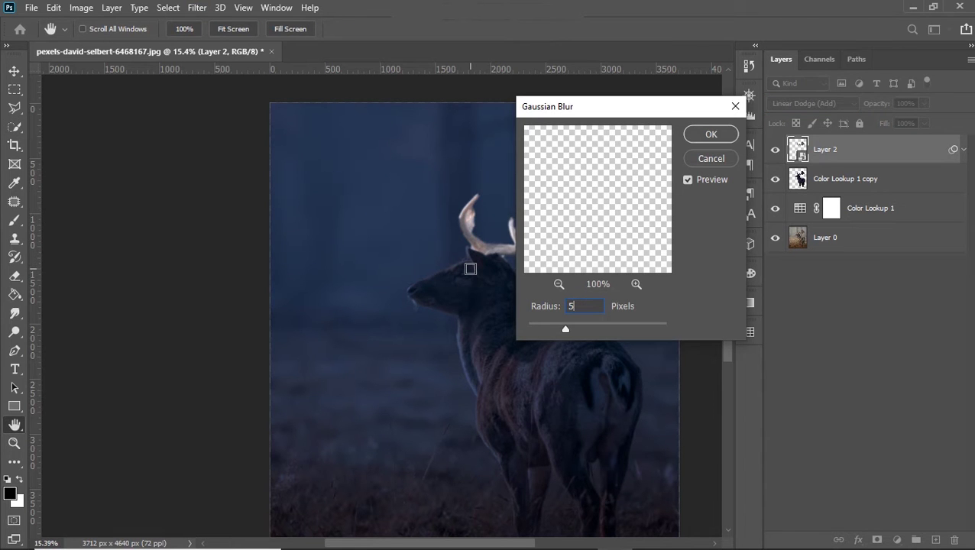
pyautogui.press('Return')
# - Duplicate the blurred antler layer twice, re-blurring the copies at 50 px and wider
pyautogui.hotkey('ctrl', 'j')
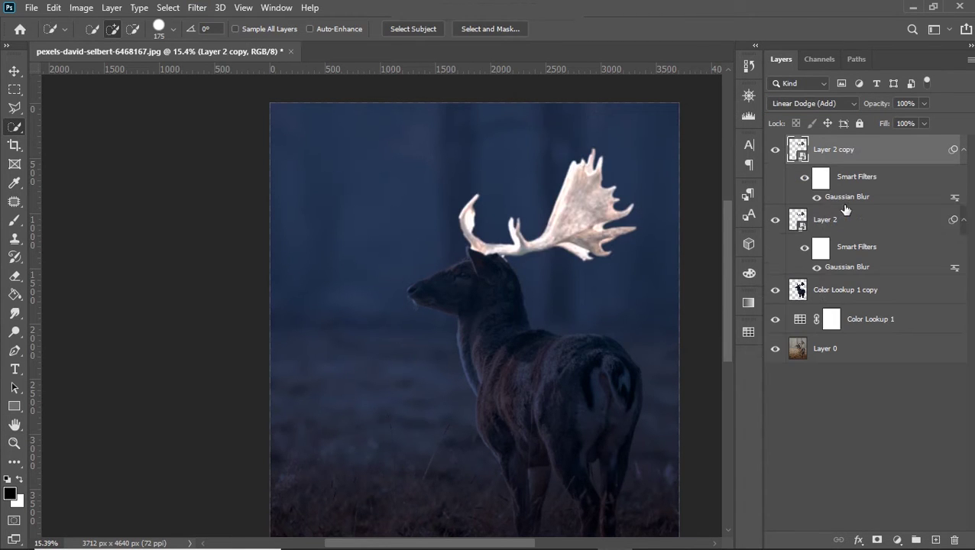
pyautogui.doubleClick(846, 198)
pyautogui.write('50')
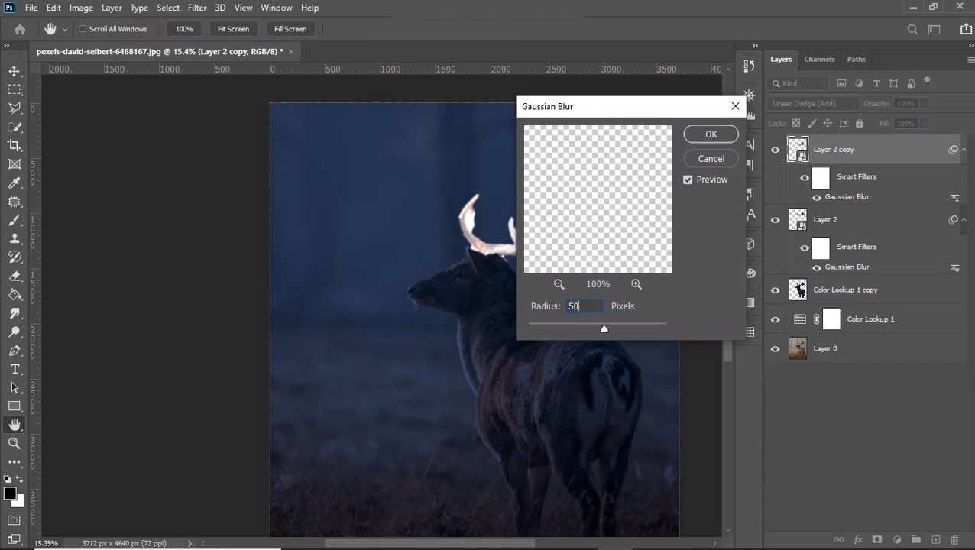
pyautogui.press('Return')
pyautogui.hotkey('ctrl', 'j')
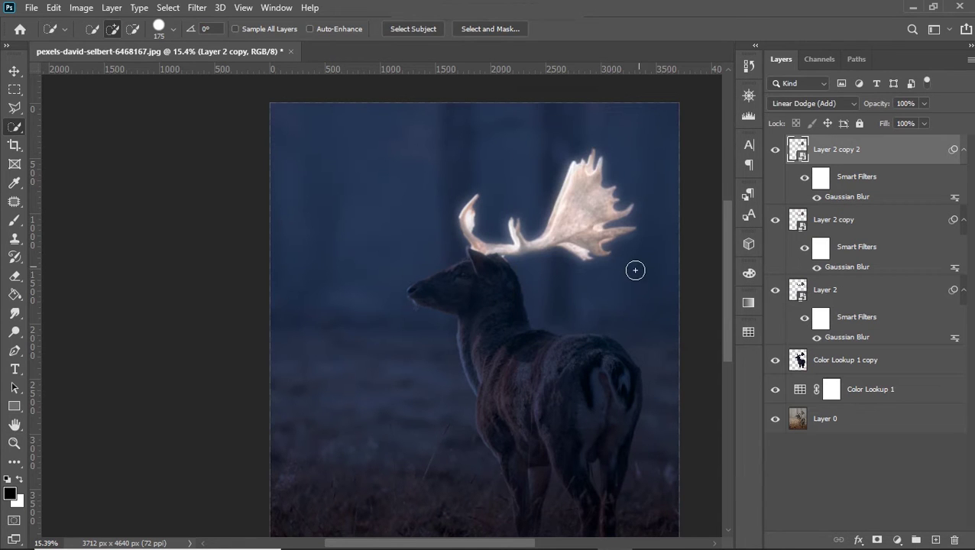
pyautogui.doubleClick(831, 201)
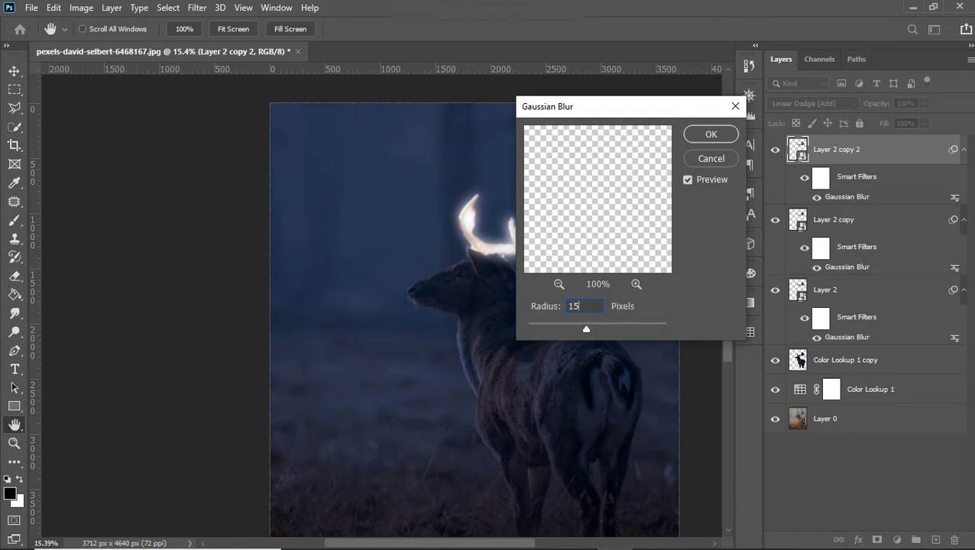
pyautogui.write('0')
pyautogui.press('Return')
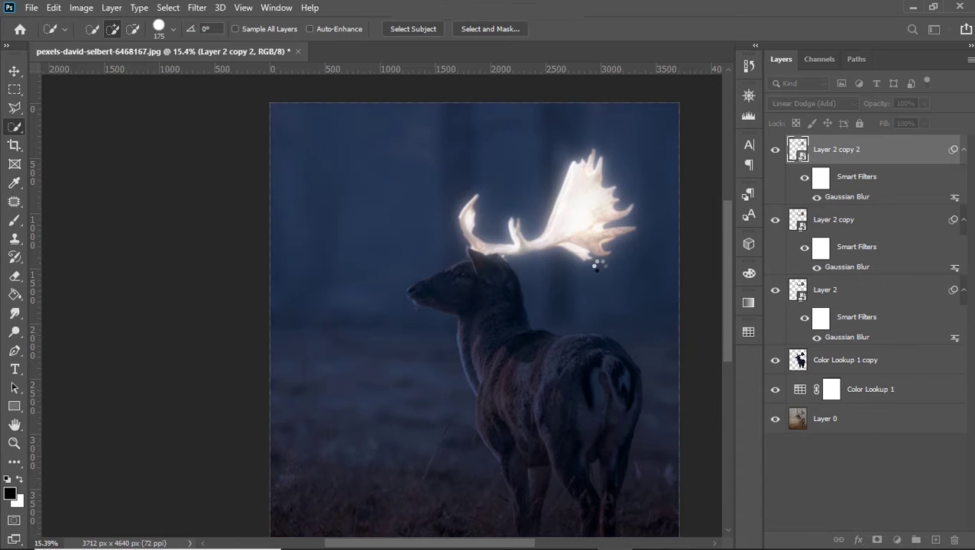
# - Add another antler copy with a 350 px Gaussian Blur and select all the copies
pyautogui.hotkey('ctrl', 'j')
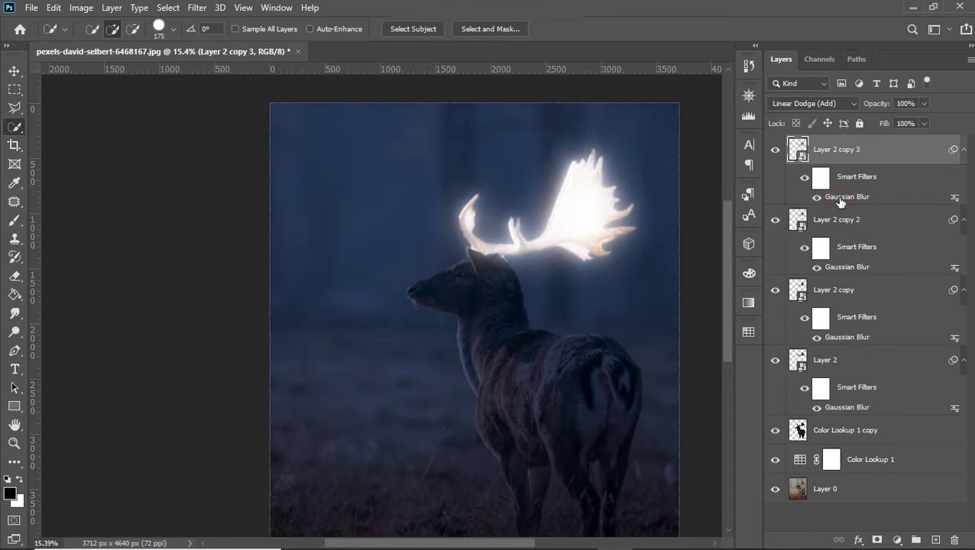
pyautogui.doubleClick(838, 198)
pyautogui.write('450')
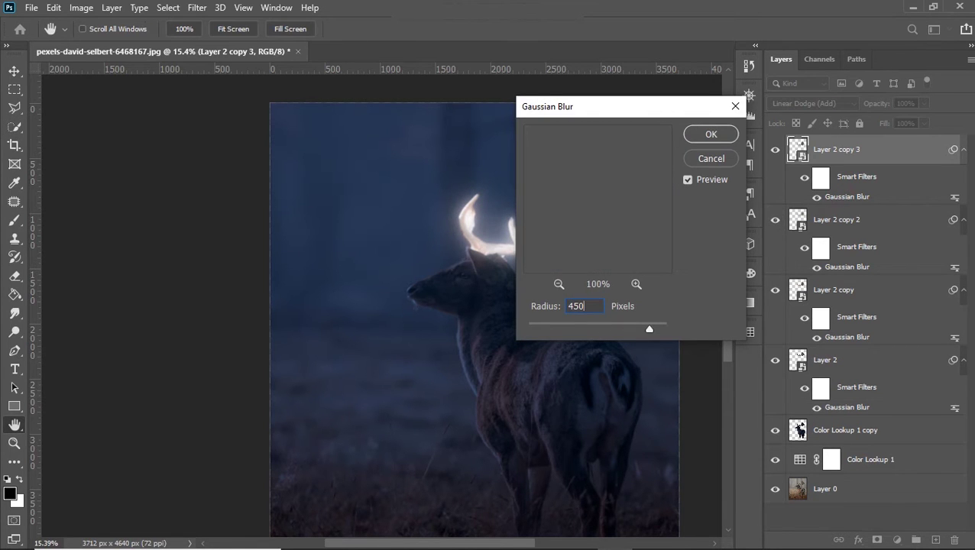
pyautogui.press('BackSpace')
pyautogui.press('BackSpace')
pyautogui.press('BackSpace')
pyautogui.write('350')
pyautogui.press('Return')
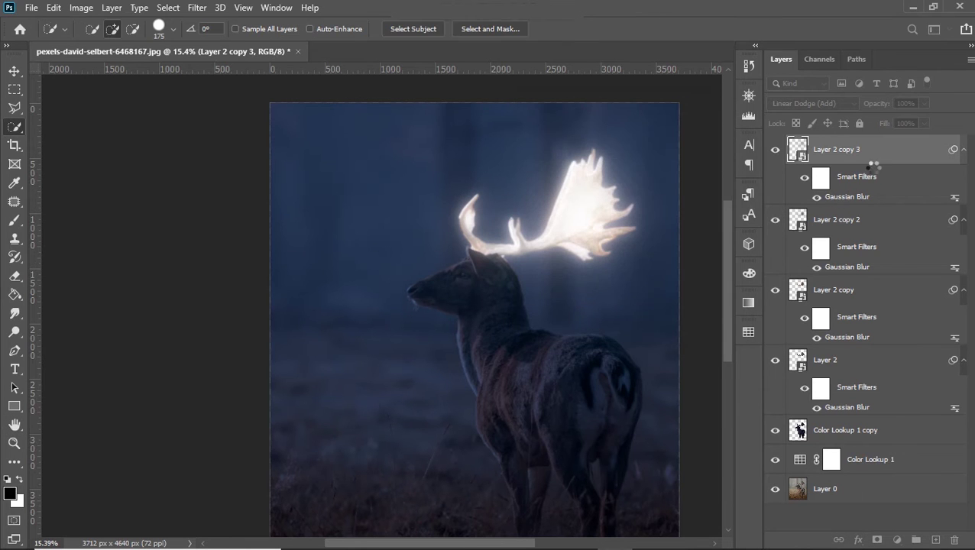
pyautogui.keyDown('shift'); pyautogui.click(818, 367); pyautogui.keyUp('shift')
# - Group the antler glow layers as 'Horns' and add a Hue/Saturation adjustment
pyautogui.hotkey('ctrl', 'g')
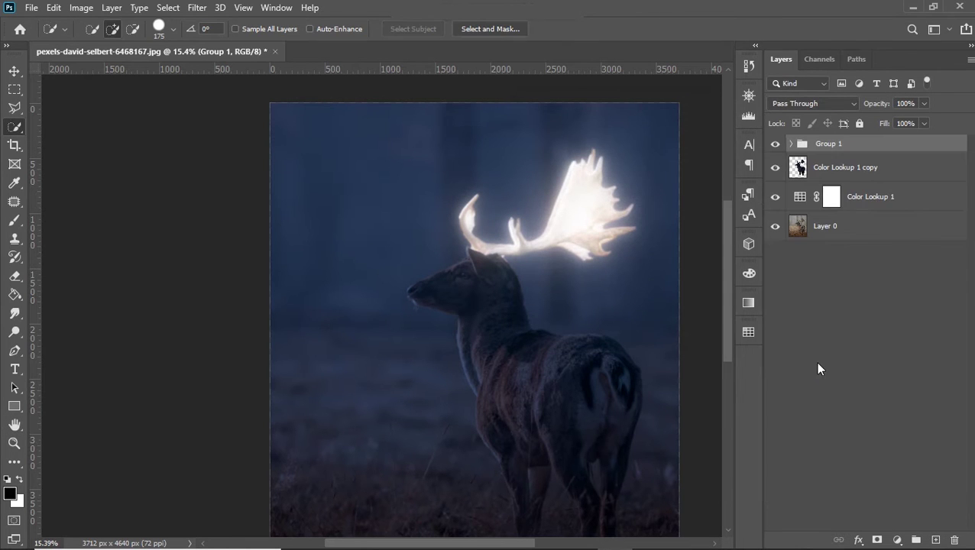
pyautogui.write('Horns')
pyautogui.press('Return')
pyautogui.click(898, 539)
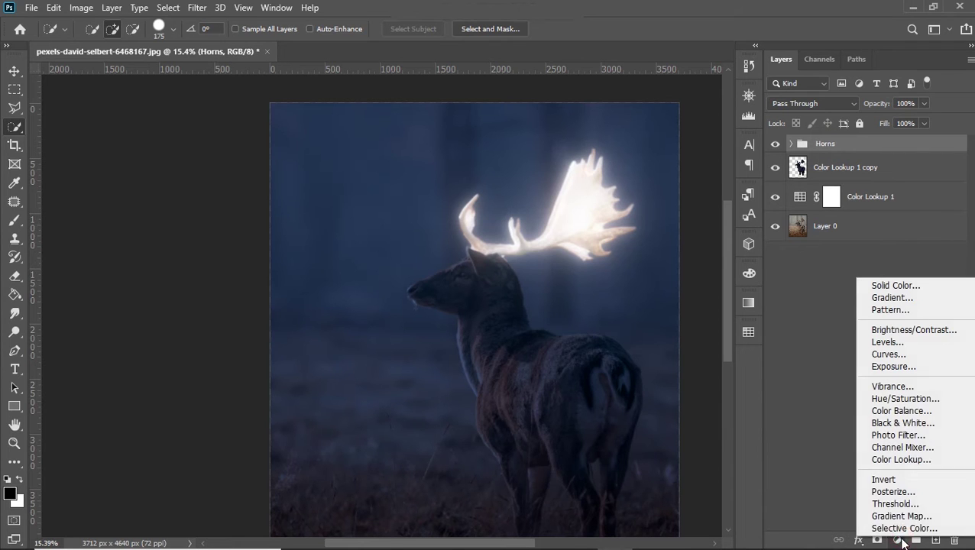
pyautogui.click(908, 401)
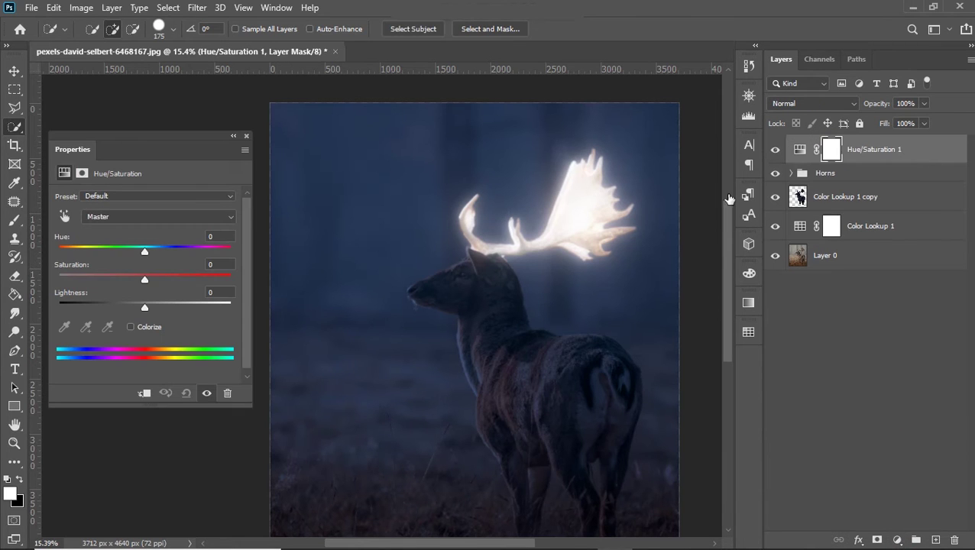
# - Clip the Hue/Saturation to Horns and colorize it golden: Hue 42, Saturation 91, Lightness +8
pyautogui.click(145, 393)
pyautogui.click(131, 327)
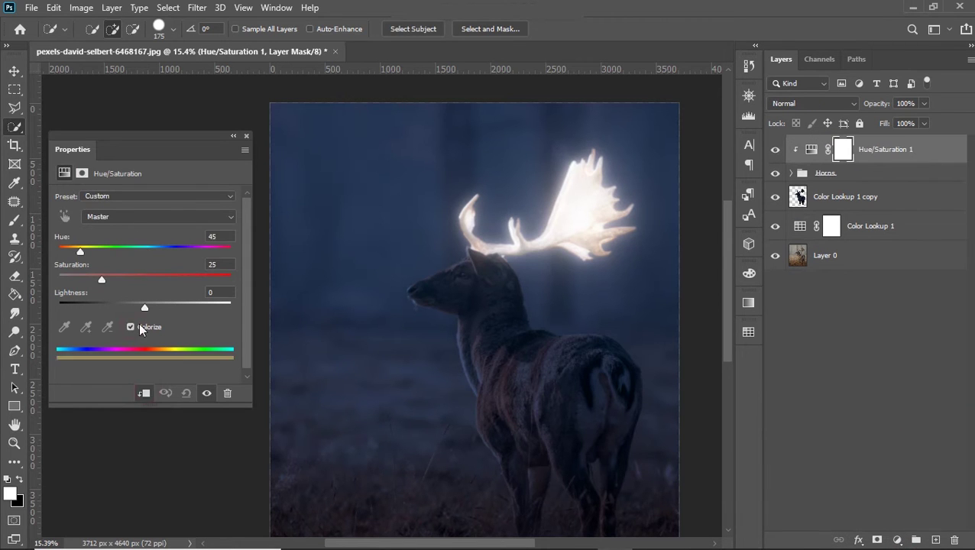
pyautogui.moveTo(162, 289); pyautogui.dragTo(190, 288)
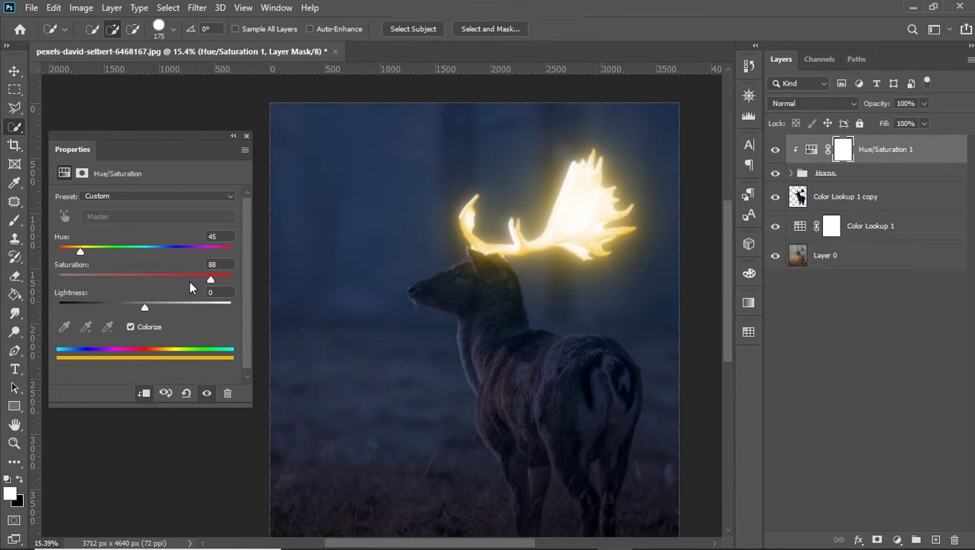
pyautogui.moveTo(80, 252)
pyautogui.mouseDown()
pyautogui.moveTo(183, 252)
pyautogui.moveTo(80, 261)
pyautogui.mouseUp()
pyautogui.moveTo(146, 308); pyautogui.dragTo(152, 307)
pyautogui.moveTo(211, 280); pyautogui.dragTo(221, 280)
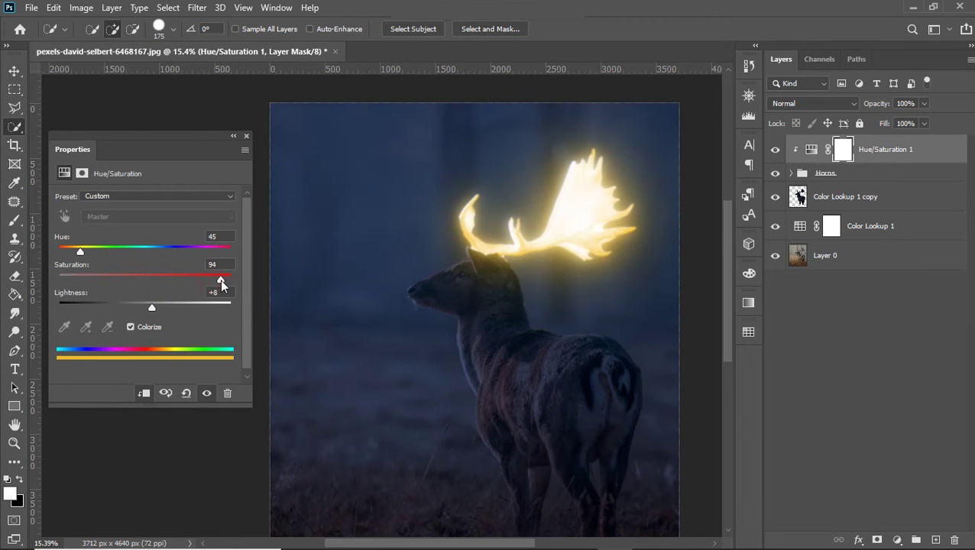
pyautogui.click(245, 138)
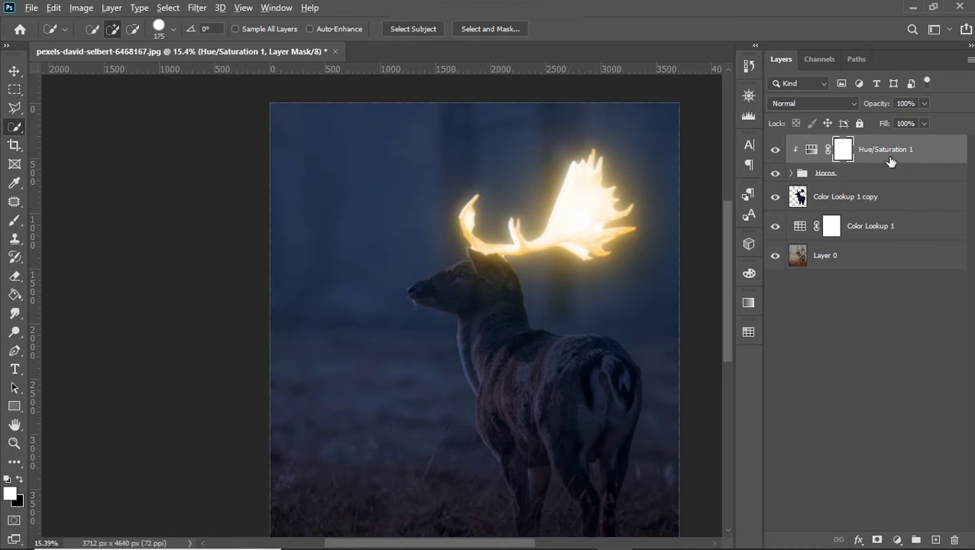
pyautogui.hotkey('ctrl', '0')
pyautogui.click(890, 162)
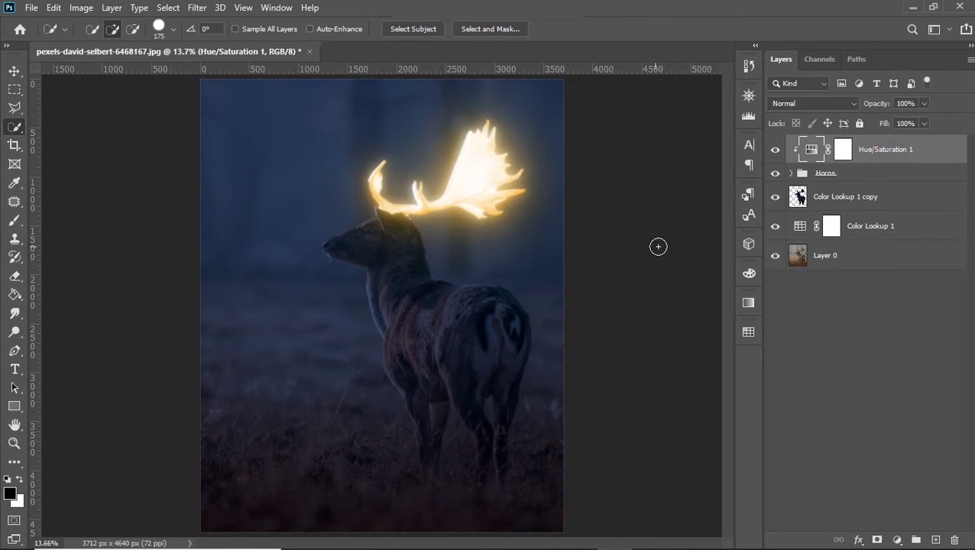
# - Duplicate the golden Hue/Saturation, move it below Horns, and clip it to the deer layer
pyautogui.hotkey('ctrl', 'j')
pyautogui.hotkey('ctrl', 'alt', 'g')
pyautogui.moveTo(909, 166); pyautogui.dragTo(910, 225)
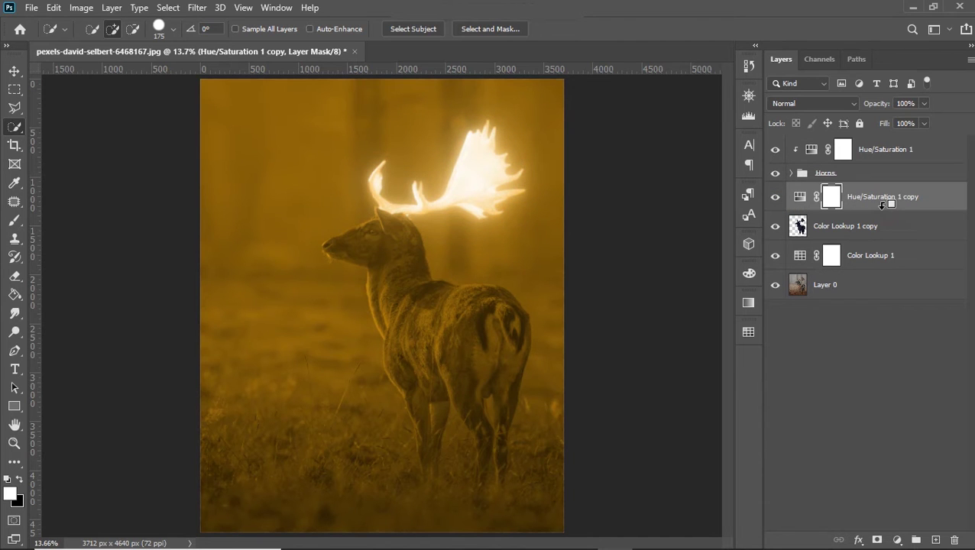
pyautogui.keyDown('alt'); pyautogui.click(883, 205); pyautogui.keyUp('alt')
# - Fill the copy's mask black, set it to Linear Dodge (Add), and test a brush stroke
pyautogui.hotkey('ctrl', 'a')
pyautogui.hotkey('ctrl', 'BackSpace')
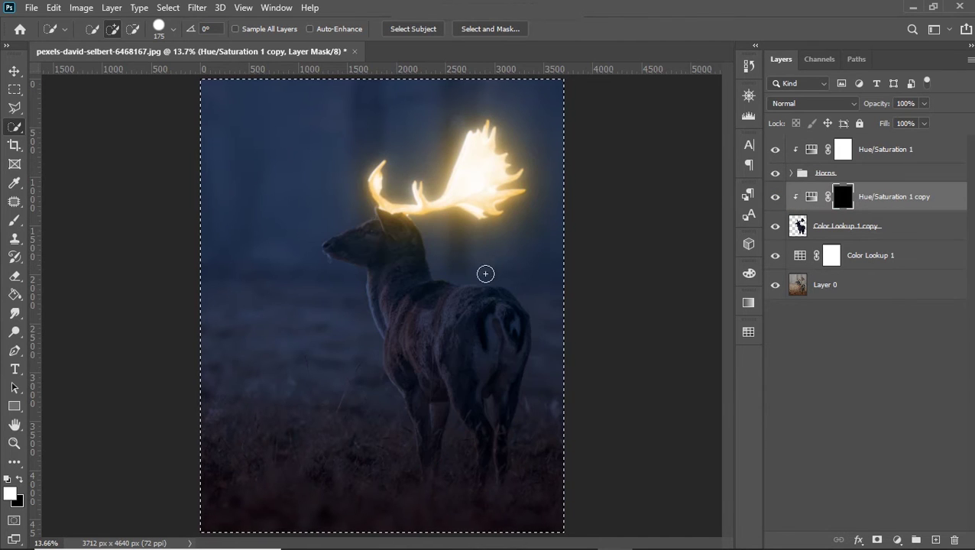
pyautogui.press('v')
pyautogui.hotkey('ctrl', 'd')
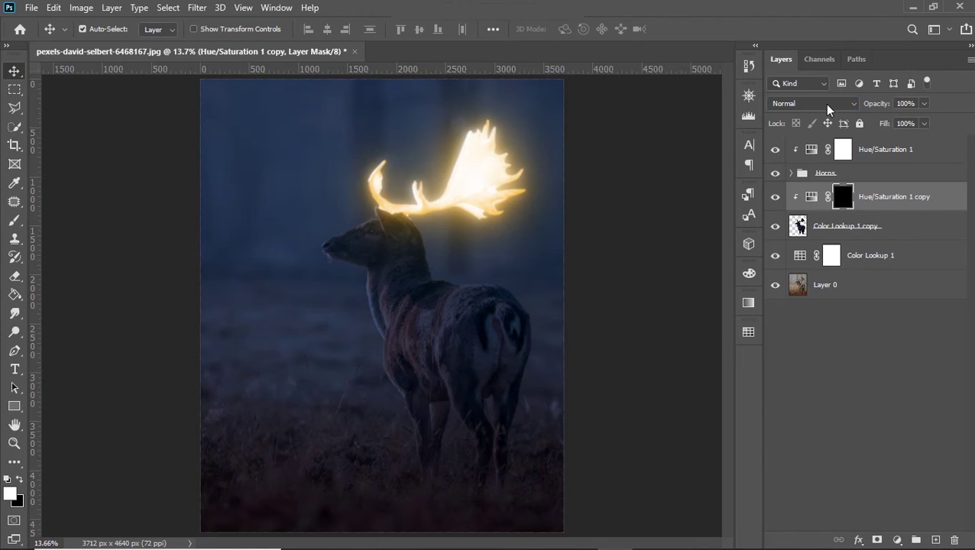
pyautogui.click(828, 104)
pyautogui.click(825, 246)
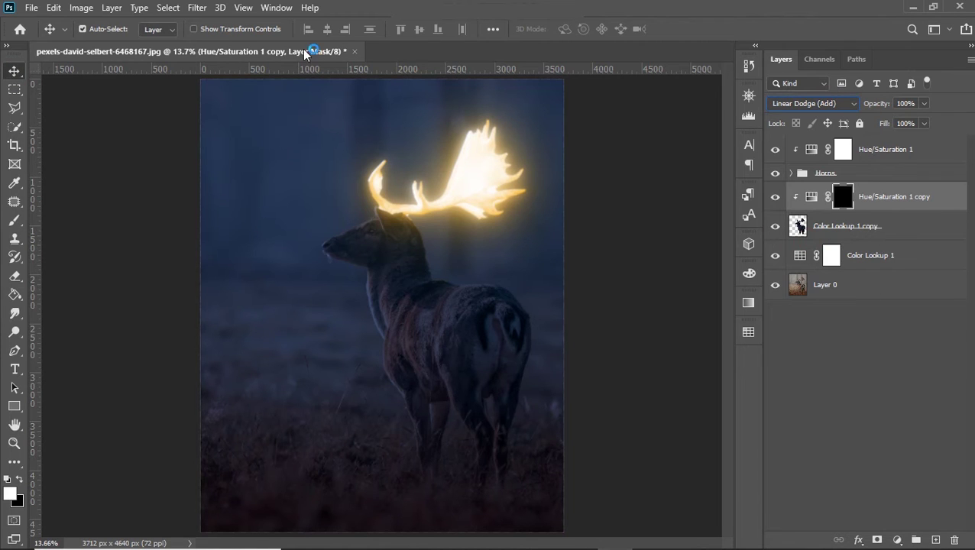
pyautogui.click(15, 221)
pyautogui.moveTo(434, 284); pyautogui.dragTo(501, 279)
# - Paint golden light onto the deer's neck, head and back hump with a soft brush
pyautogui.hotkey('ctrl', 'z')
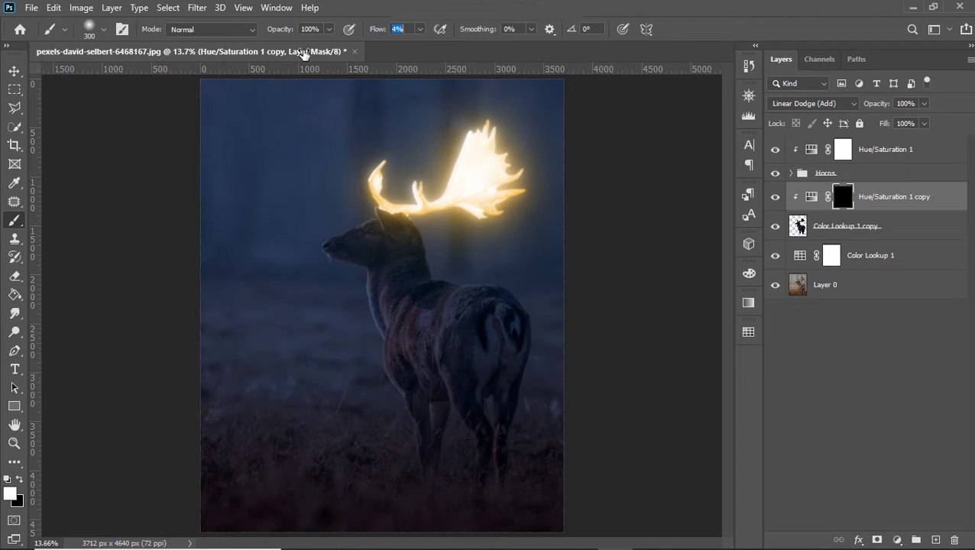
pyautogui.rightClick(369, 273)
pyautogui.click(312, 338)
pyautogui.moveTo(448, 282)
pyautogui.mouseDown()
pyautogui.moveTo(505, 286)
pyautogui.moveTo(459, 292)
pyautogui.moveTo(426, 267)
pyautogui.moveTo(440, 253)
pyautogui.mouseUp()
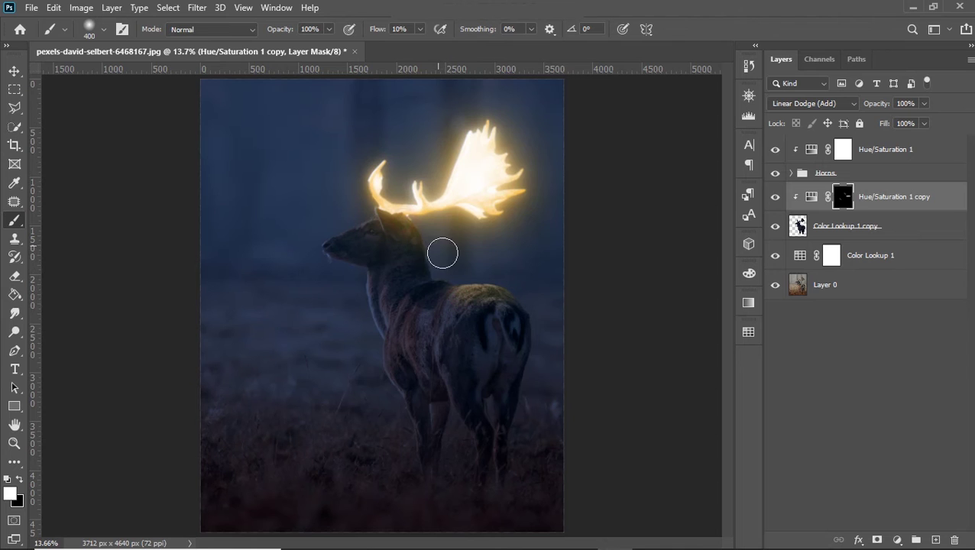
pyautogui.moveTo(373, 217); pyautogui.dragTo(386, 222)
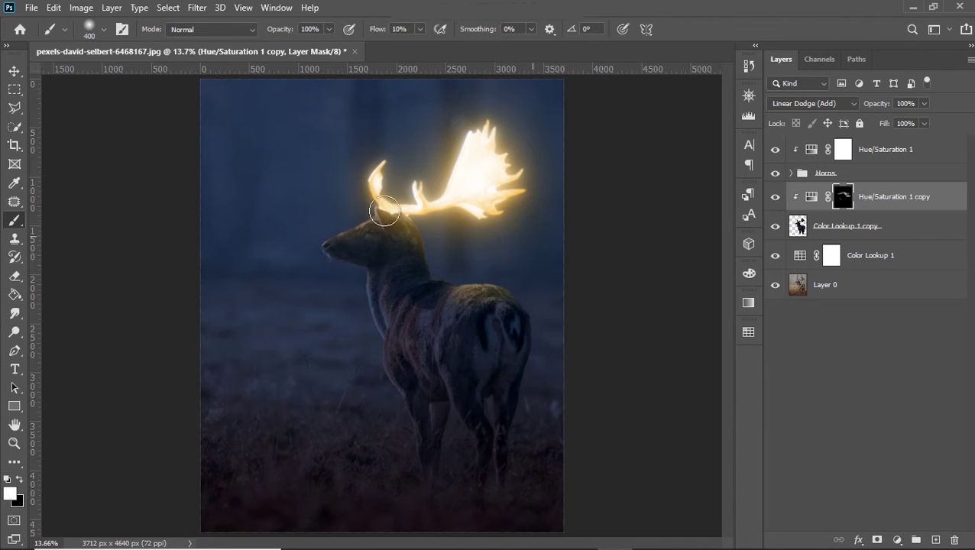
pyautogui.scroll(2, 442, 300)
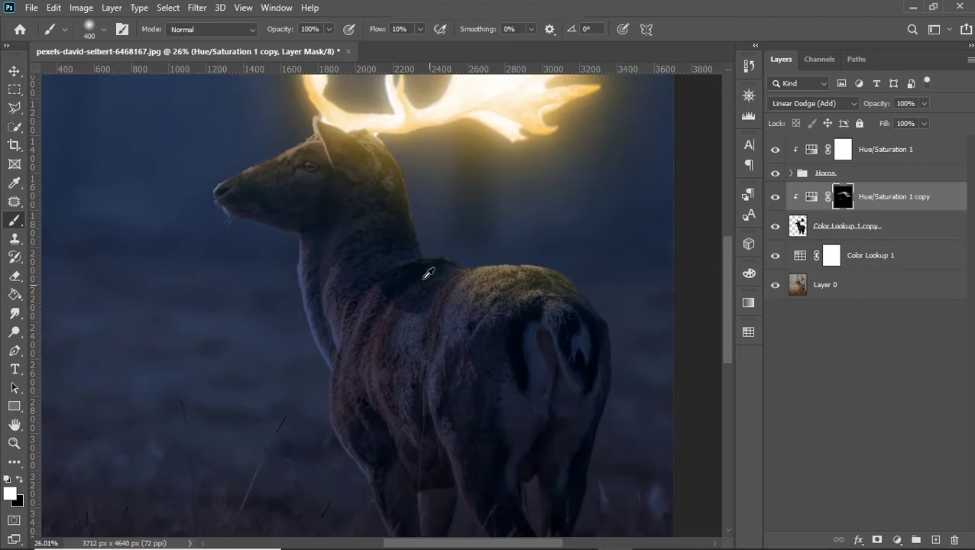
pyautogui.scroll(1, 425, 272)
pyautogui.press('[')
pyautogui.press('[')
pyautogui.press('[')
pyautogui.moveTo(506, 256); pyautogui.dragTo(409, 177)
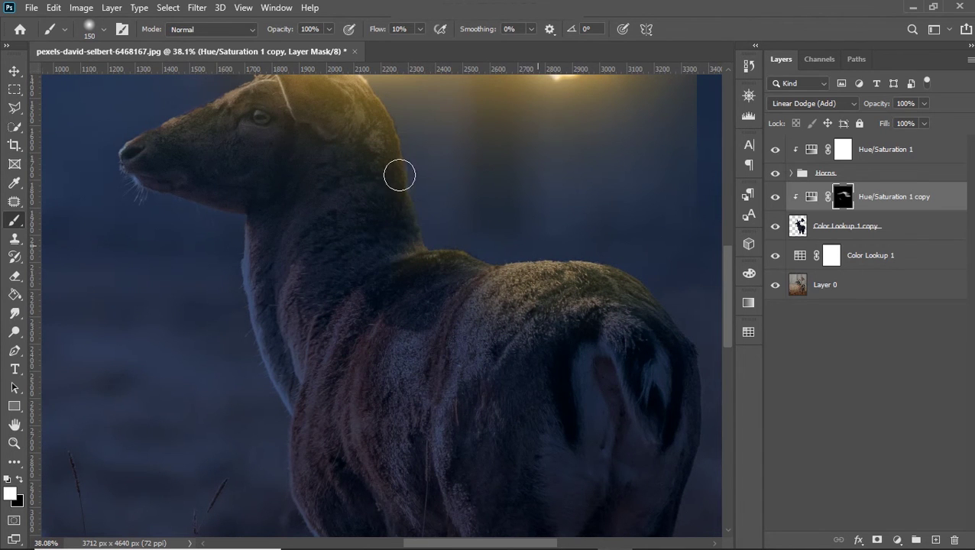
pyautogui.moveTo(579, 245)
pyautogui.mouseDown()
pyautogui.moveTo(616, 282)
pyautogui.moveTo(546, 275)
pyautogui.moveTo(634, 267)
pyautogui.moveTo(593, 269)
pyautogui.mouseUp()
# - Add faint light along the neck and shoulder and compare with and without the painting
pyautogui.scroll(-3, 593, 260)
pyautogui.scroll(2, 592, 260)
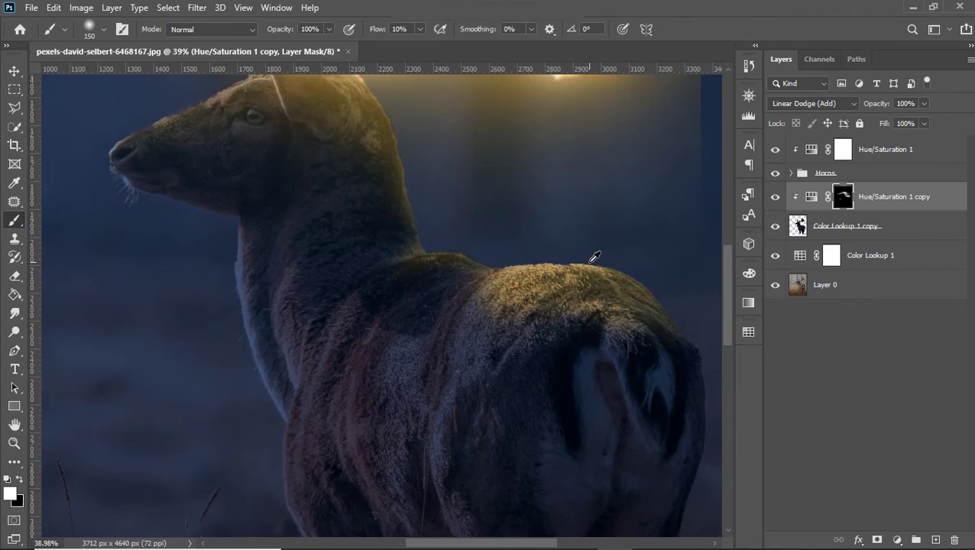
pyautogui.scroll(2, 592, 260)
pyautogui.moveTo(533, 269)
pyautogui.mouseDown()
pyautogui.moveTo(436, 257)
pyautogui.moveTo(383, 224)
pyautogui.moveTo(451, 236)
pyautogui.mouseUp()
pyautogui.scroll(-1, 486, 224)
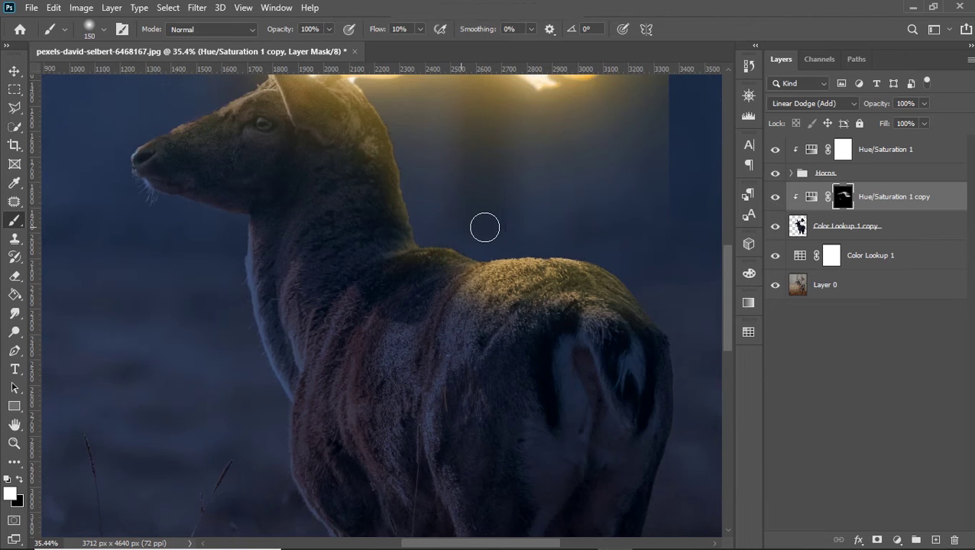
pyautogui.scroll(-2, 494, 231)
pyautogui.scroll(-1, 500, 252)
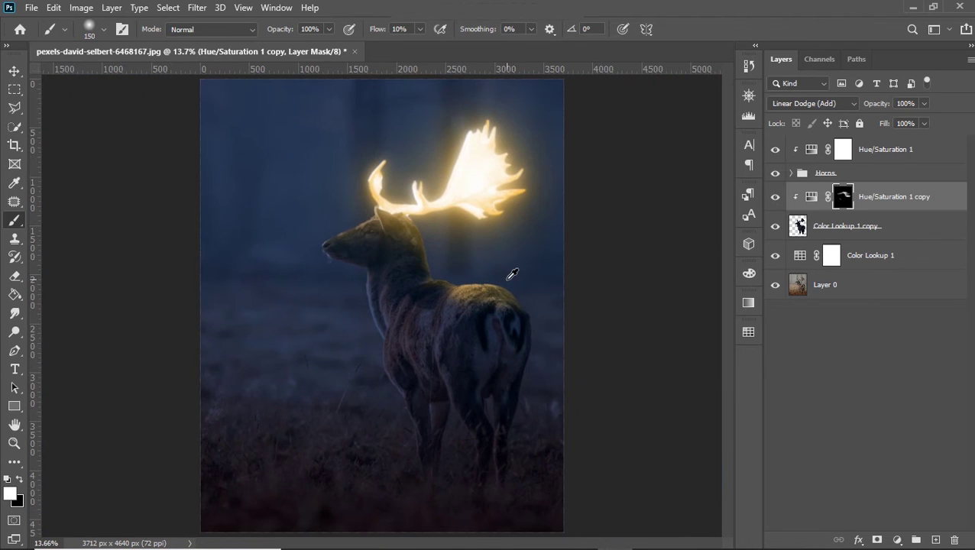
pyautogui.hotkey('ctrl', 'z')
pyautogui.hotkey('ctrl', 'shift', 'z')
pyautogui.click(870, 229)
pyautogui.click(850, 196)
# - Add a new layer above Color Lookup 1 and set the foreground colour to ffc000
pyautogui.click(867, 286)
pyautogui.click(860, 257)
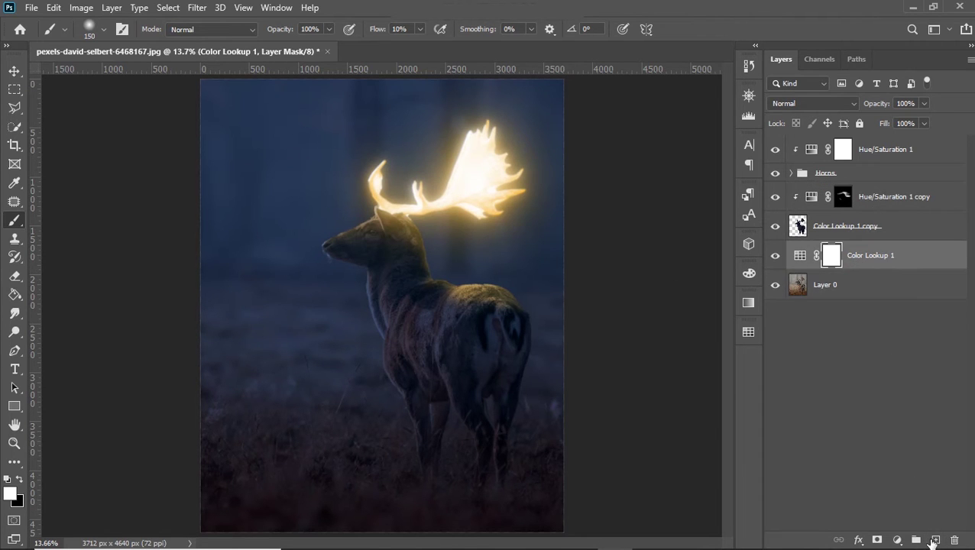
pyautogui.click(934, 541)
pyautogui.click(9, 493)
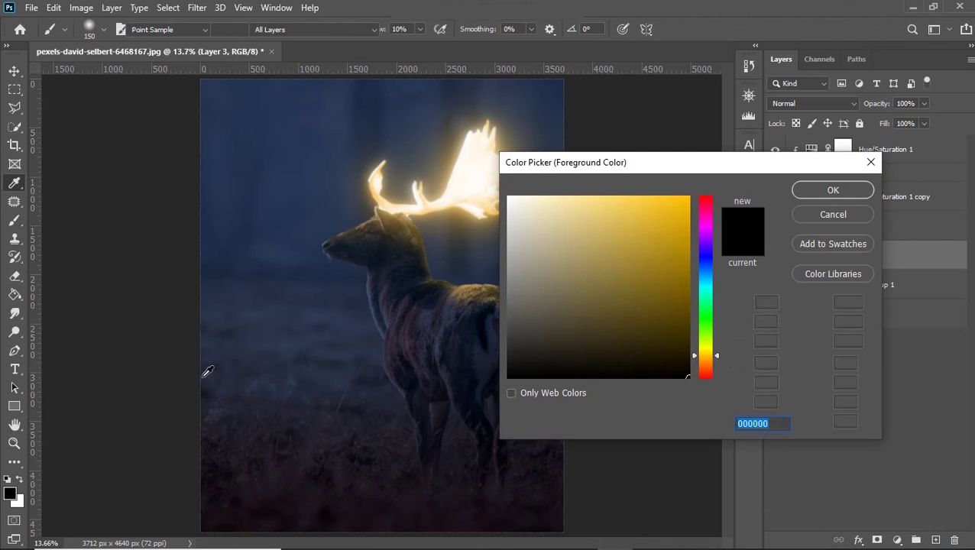
pyautogui.write('ffc000')
pyautogui.click(823, 189)
pyautogui.press('b')
# - Paint a wide elliptical 3800 px yellow glow at 100 flow around the deer's legs
pyautogui.hotkey('ctrl', '-')
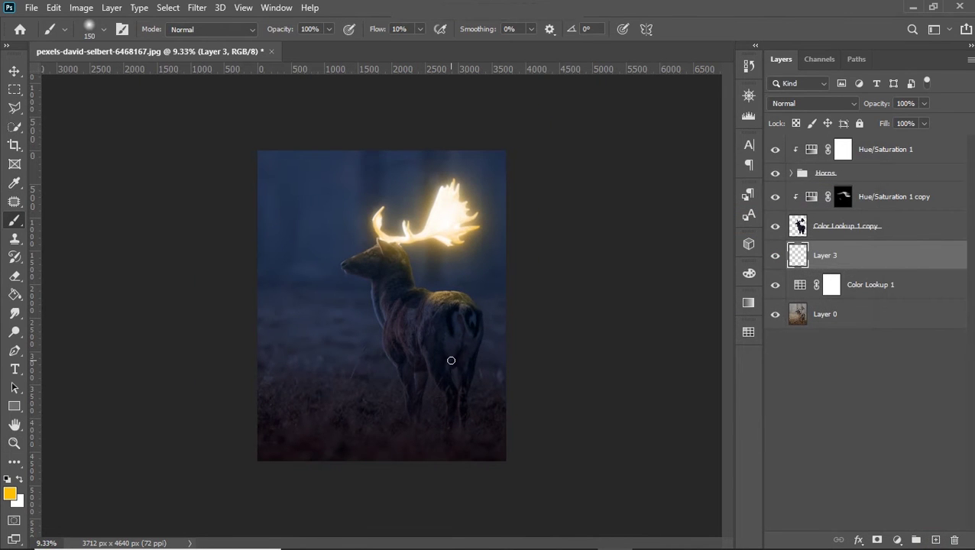
pyautogui.press(']')
pyautogui.press(']')
pyautogui.press(']')
pyautogui.press(']')
pyautogui.press(']')
pyautogui.press(']')
pyautogui.press(']')
pyautogui.rightClick(436, 363)
pyautogui.moveTo(474, 337); pyautogui.dragTo(474, 349)
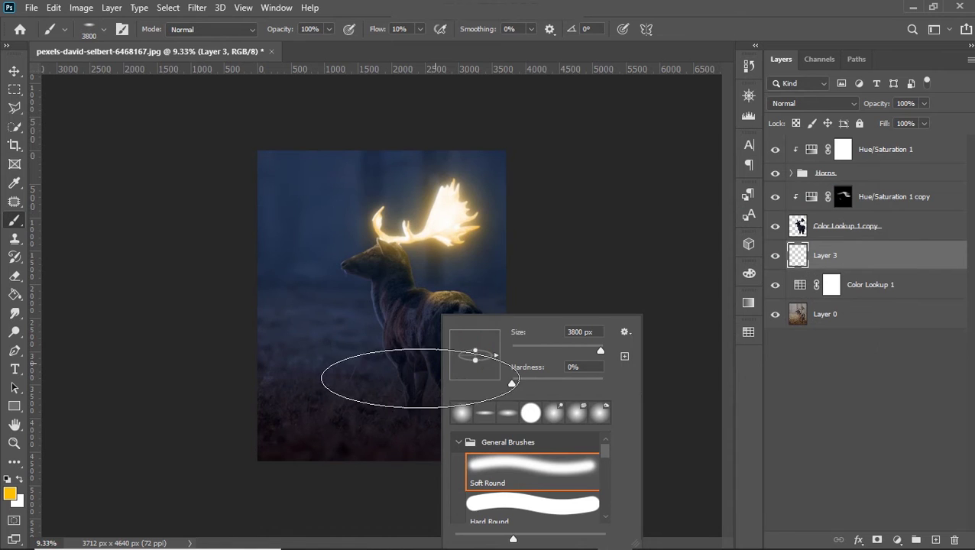
pyautogui.click(579, 263)
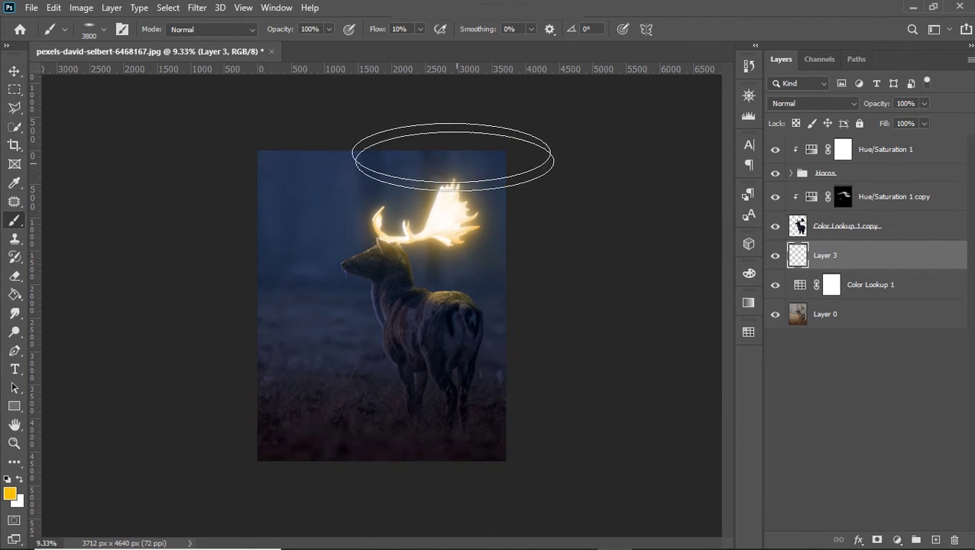
pyautogui.click(399, 29)
pyautogui.write('100')
pyautogui.click(474, 402)
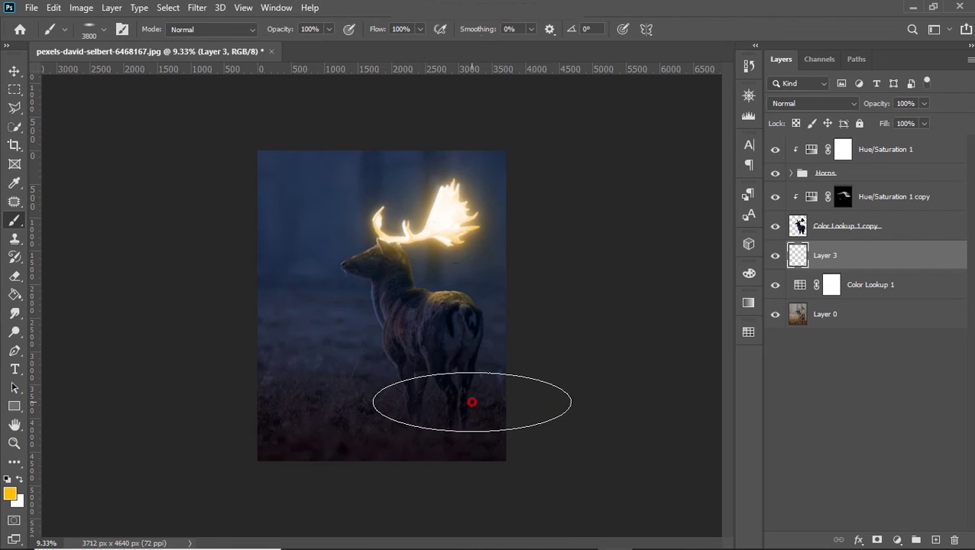
# - Set the ground glow Layer 3 to Color Dodge with 36% fill
pyautogui.click(814, 103)
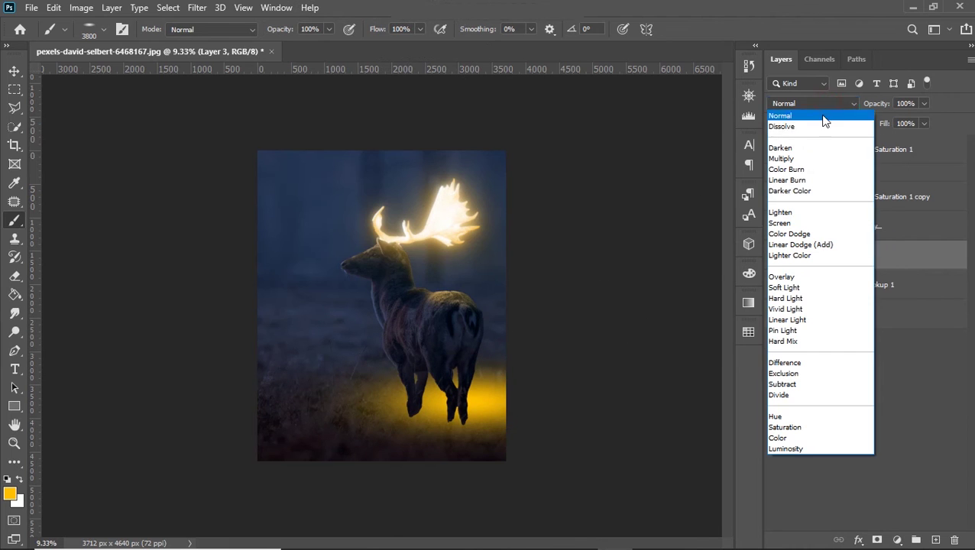
pyautogui.click(794, 234)
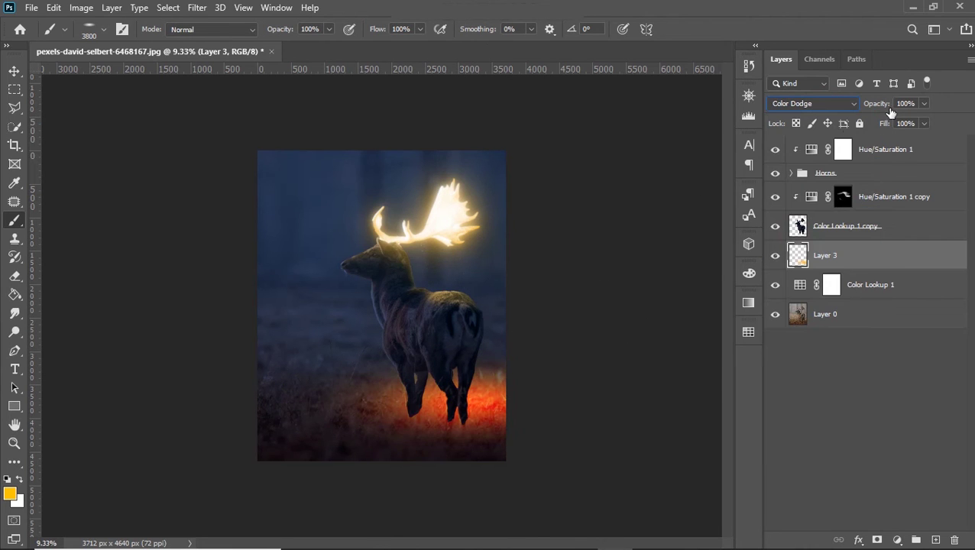
pyautogui.moveTo(882, 128); pyautogui.dragTo(850, 135)
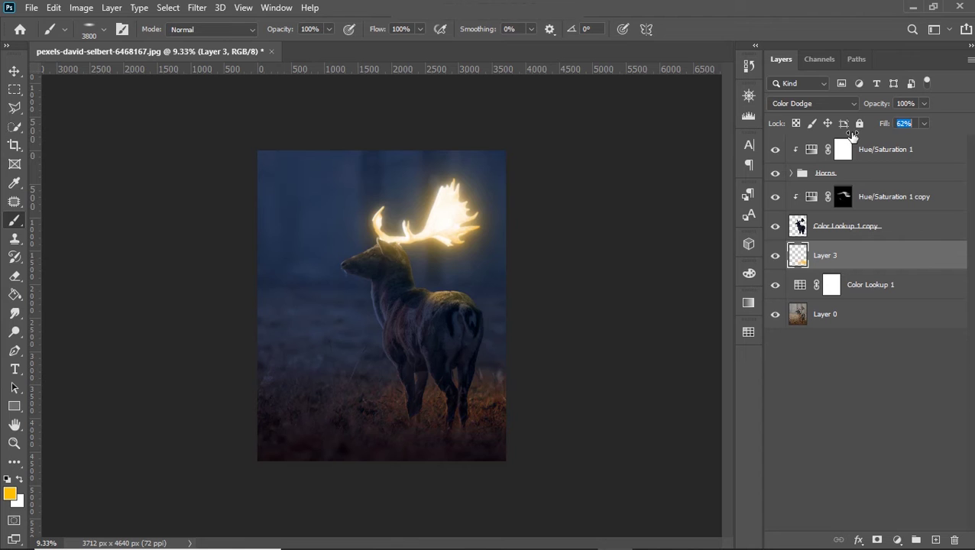
pyautogui.write('36')
pyautogui.press('Return')
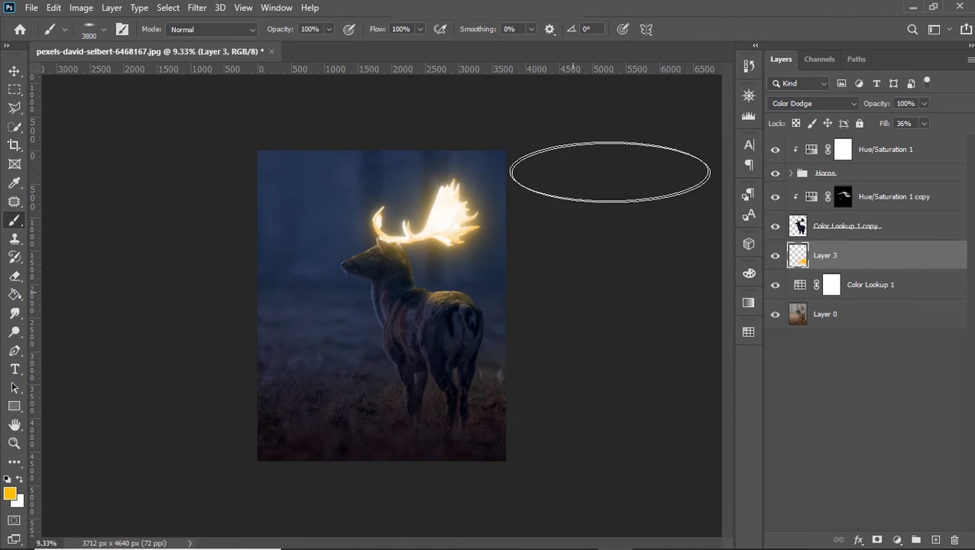
pyautogui.scroll(-1, 641, 221)
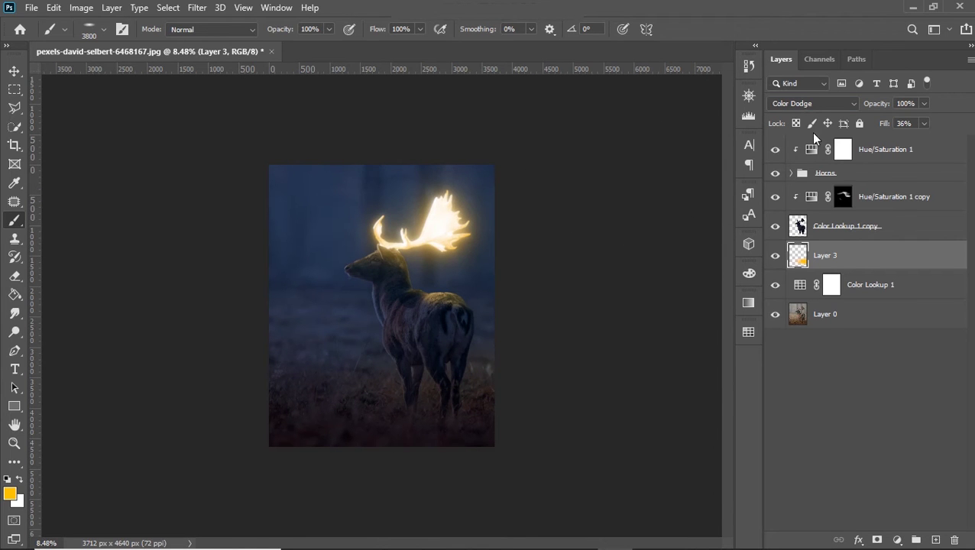
# - Stamp all visible layers into a new top Layer 4 and restore a round brush tip
pyautogui.click(879, 162)
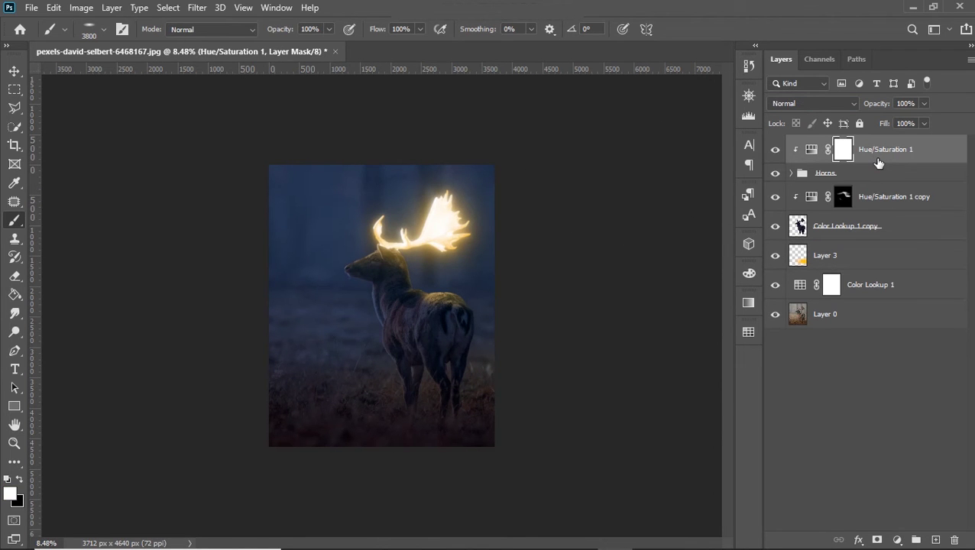
pyautogui.hotkey('ctrl', 'j')
pyautogui.hotkey('ctrl', 'z')
pyautogui.click(936, 539)
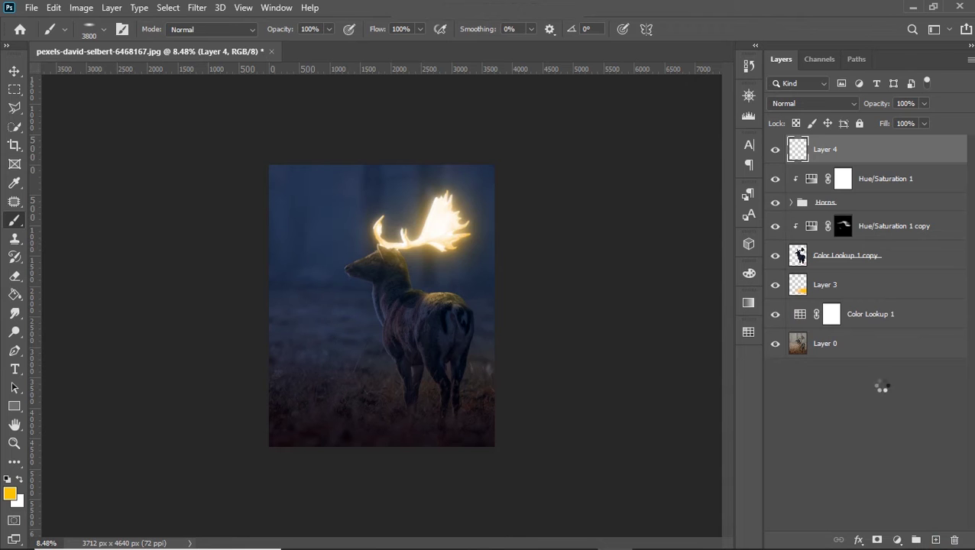
pyautogui.hotkey('ctrl', 'shift', 'alt', 'e')
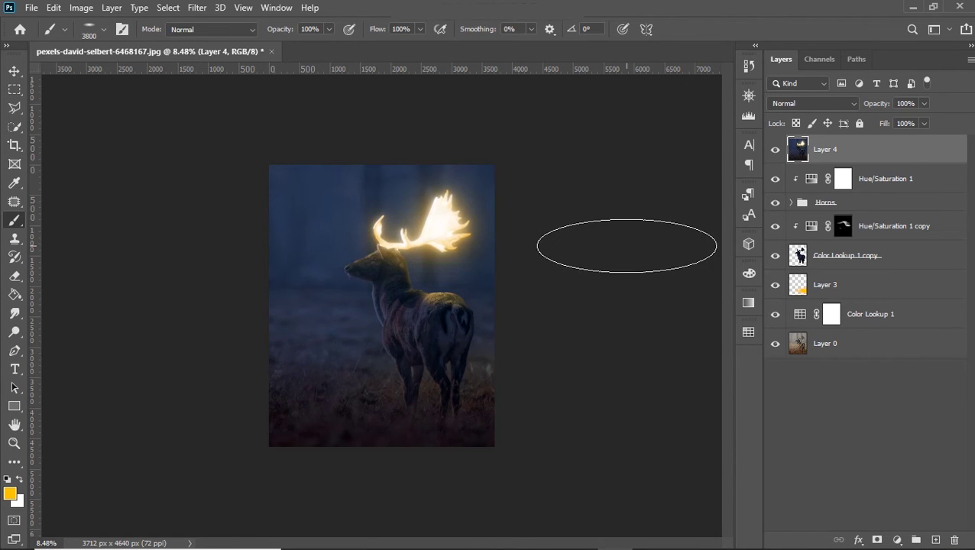
pyautogui.rightClick(354, 241)
pyautogui.moveTo(394, 285); pyautogui.dragTo(394, 300)
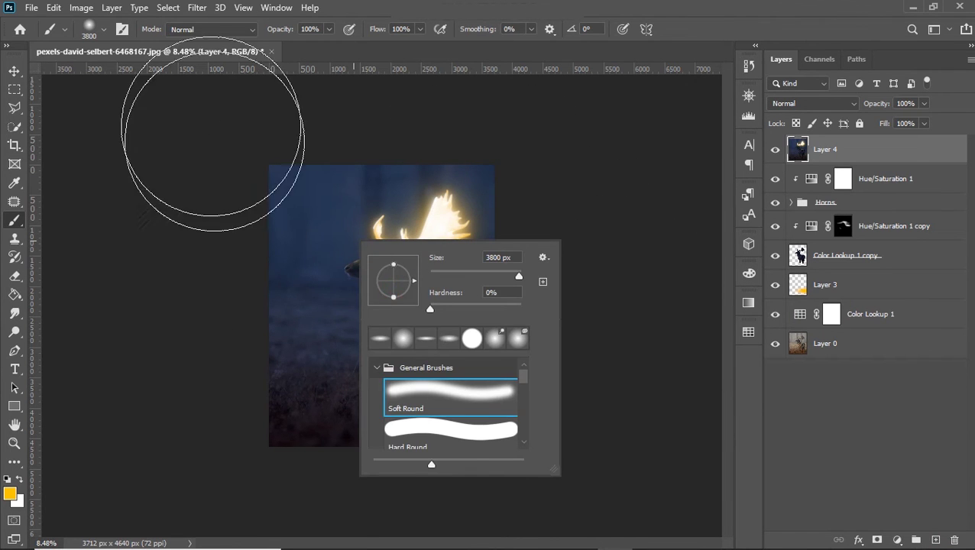
pyautogui.click(200, 9)
# - In the Camera Raw Filter, adjust temperature, set exposure -0.30, and lower highlights, shadows and whites
pyautogui.click(197, 8)
pyautogui.click(235, 93)
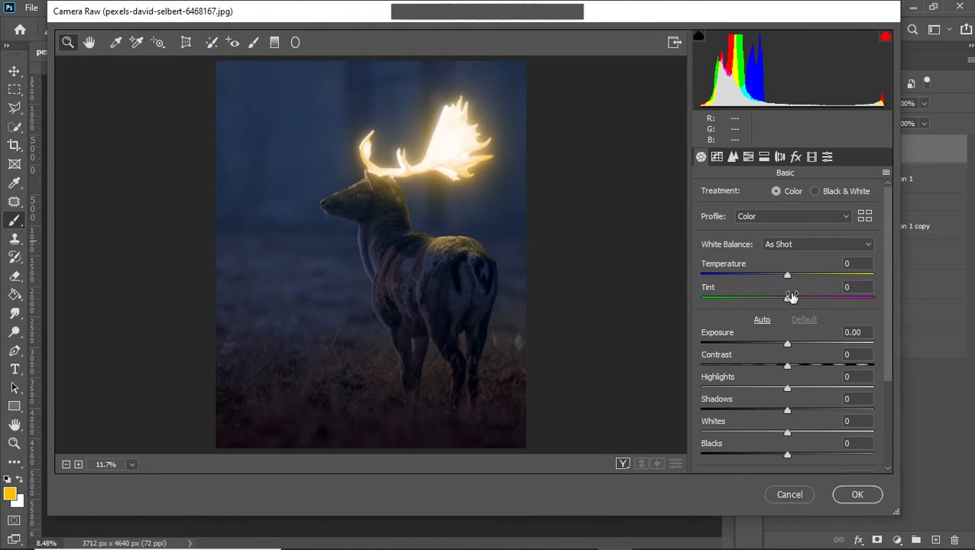
pyautogui.moveTo(788, 281); pyautogui.dragTo(796, 280)
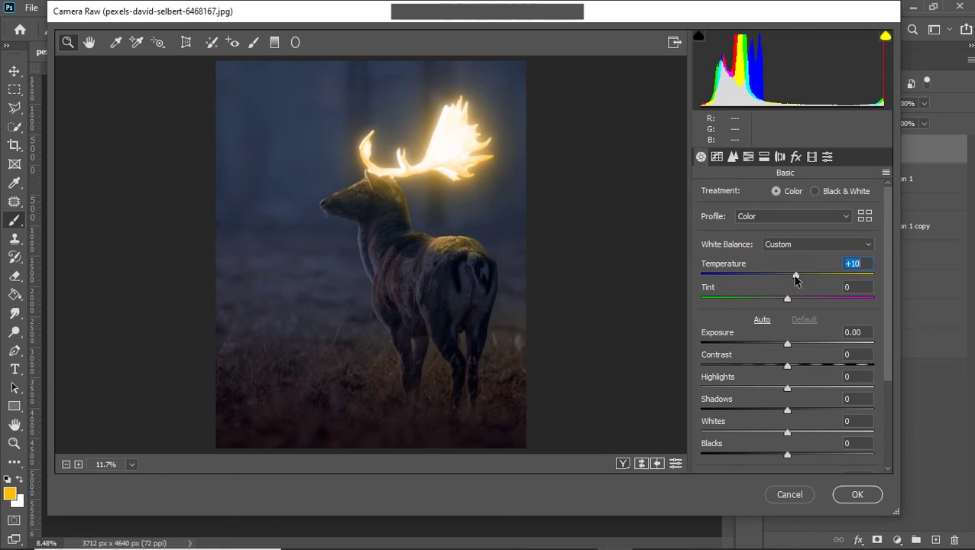
pyautogui.moveTo(788, 346); pyautogui.dragTo(783, 346)
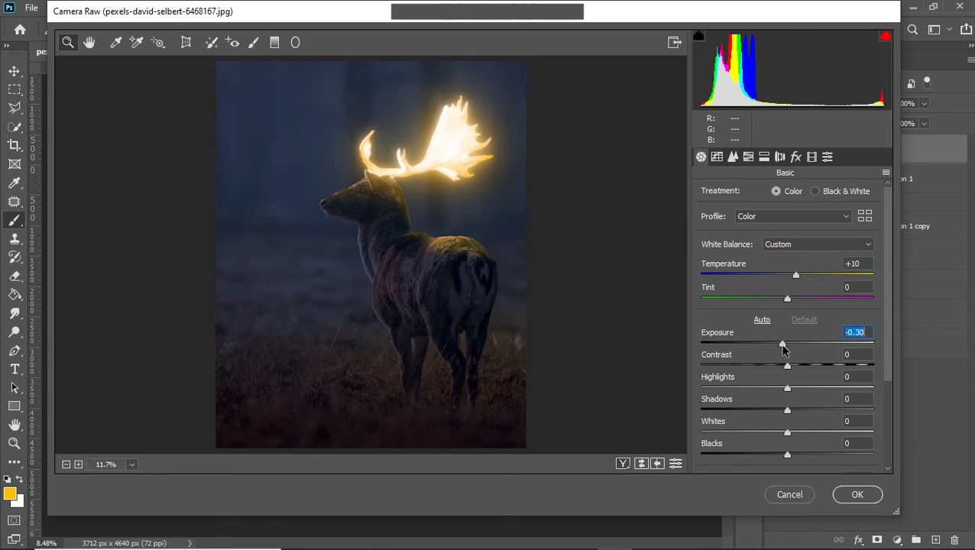
pyautogui.moveTo(789, 391)
pyautogui.mouseDown()
pyautogui.moveTo(767, 393)
pyautogui.moveTo(769, 417)
pyautogui.mouseUp()
pyautogui.moveTo(788, 455)
pyautogui.mouseDown()
pyautogui.moveTo(772, 456)
pyautogui.moveTo(797, 434)
pyautogui.mouseUp()
pyautogui.click(787, 433)
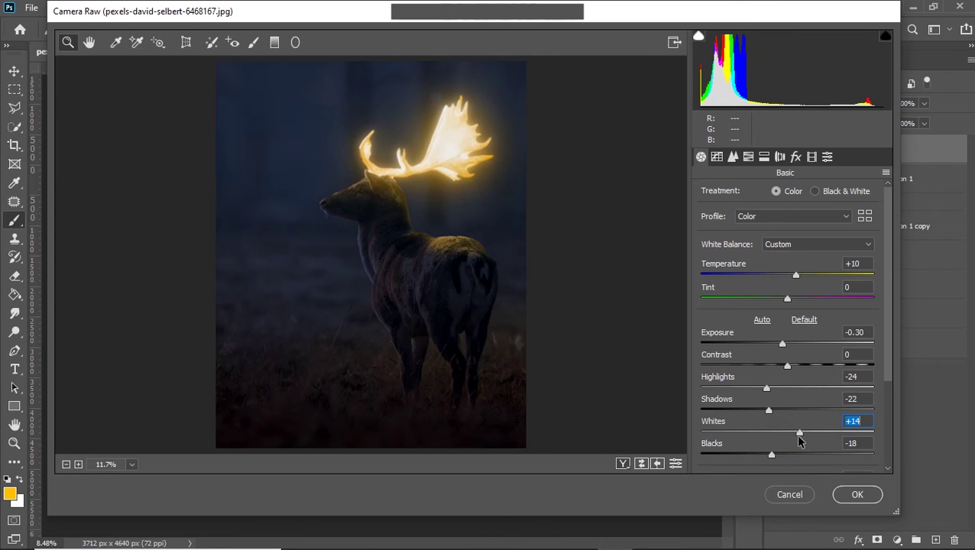
# - Set Texture +13, Dehaze -7, Vibrance +5, and darken Exposure further to -0.45
pyautogui.scroll(-2, 812, 378)
pyautogui.scroll(-2, 812, 378)
pyautogui.moveTo(788, 367)
pyautogui.mouseDown()
pyautogui.moveTo(797, 387)
pyautogui.moveTo(799, 361)
pyautogui.mouseUp()
pyautogui.moveTo(783, 411); pyautogui.dragTo(780, 410)
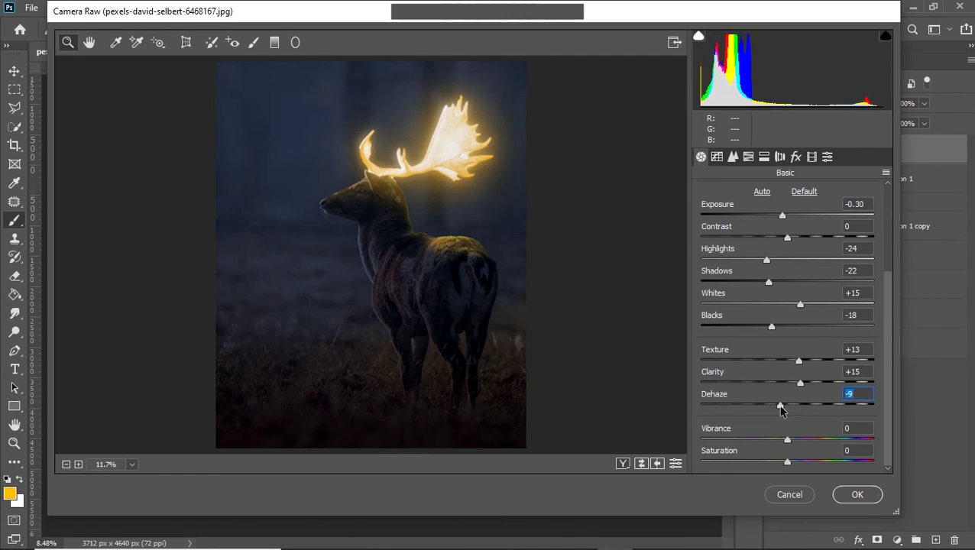
pyautogui.moveTo(787, 443); pyautogui.dragTo(792, 464)
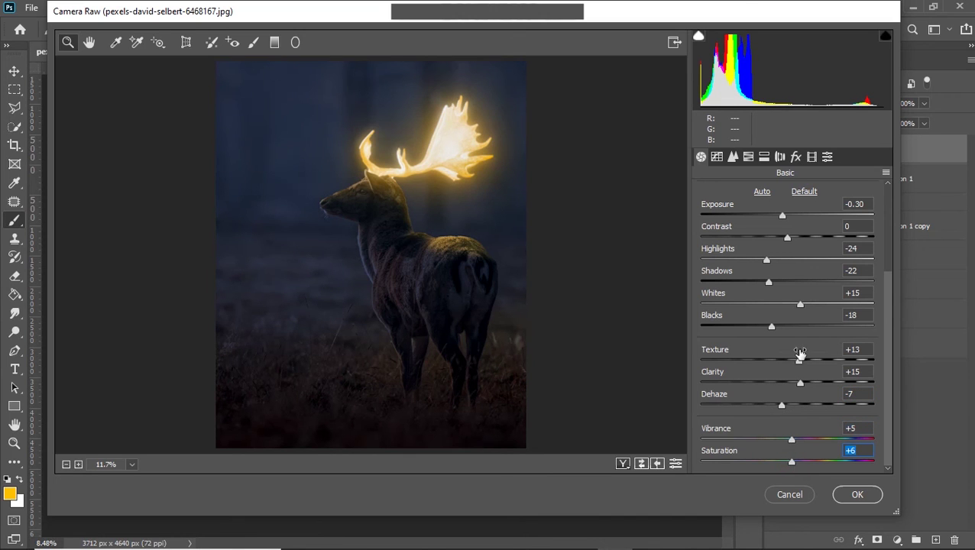
pyautogui.scroll(3, 801, 353)
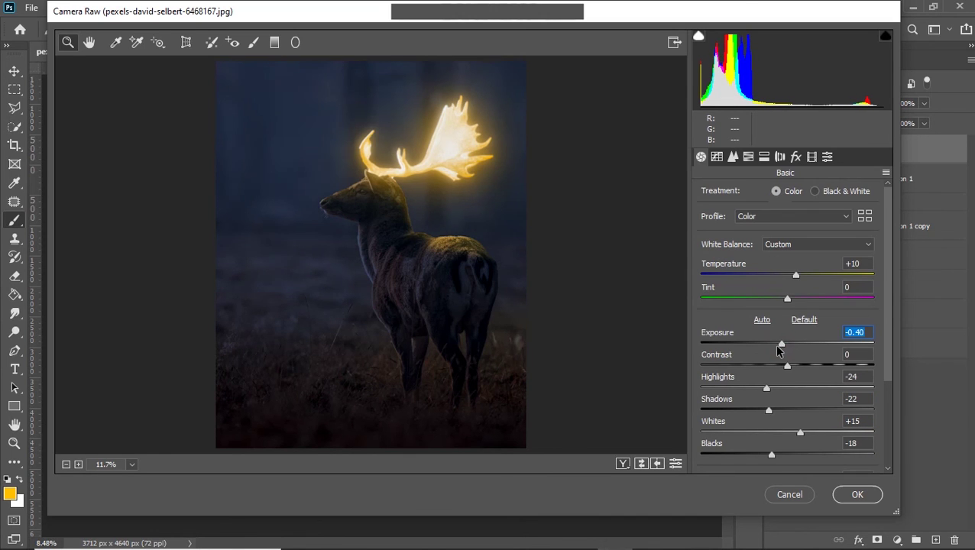
pyautogui.moveTo(778, 347); pyautogui.dragTo(778, 350)
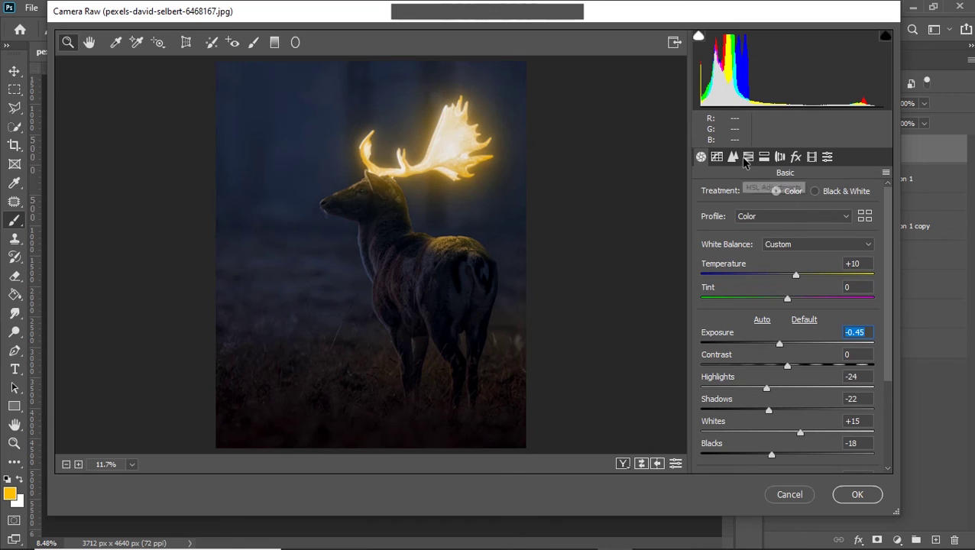
pyautogui.click(716, 157)
# - Shape the tone curve: darker shadows, faded black point, lifted upper tones, dimmed white point
pyautogui.click(743, 399)
pyautogui.moveTo(743, 399); pyautogui.dragTo(748, 397)
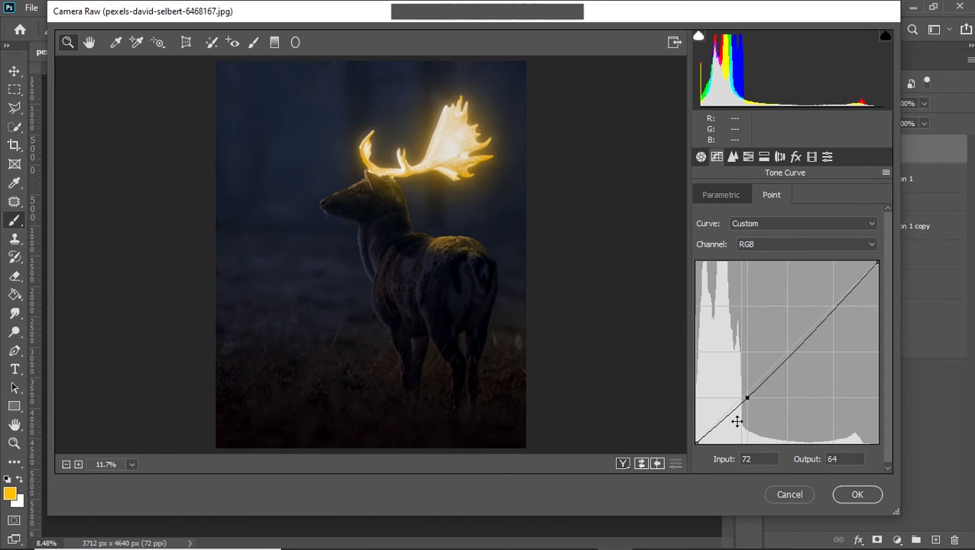
pyautogui.moveTo(696, 437); pyautogui.dragTo(694, 436)
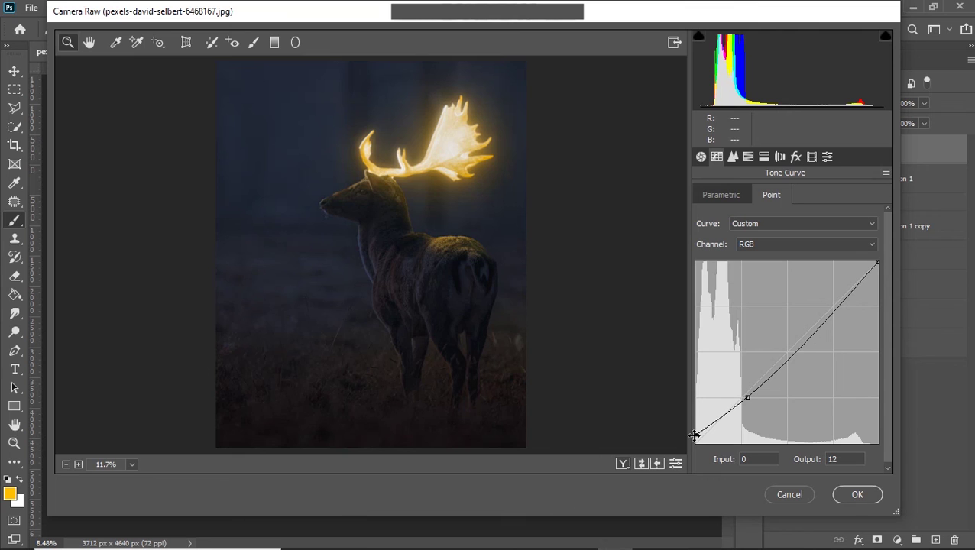
pyautogui.moveTo(833, 312); pyautogui.dragTo(833, 302)
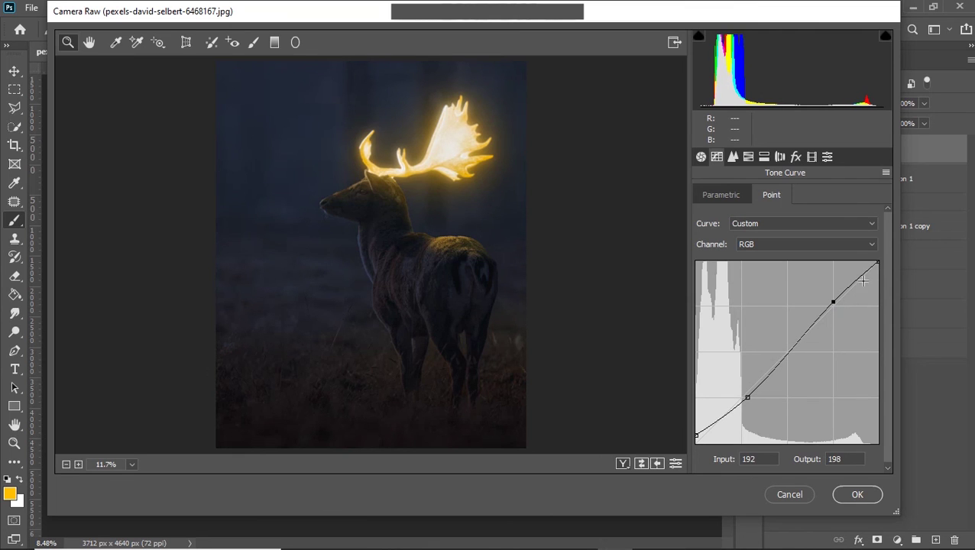
pyautogui.moveTo(879, 265); pyautogui.dragTo(878, 271)
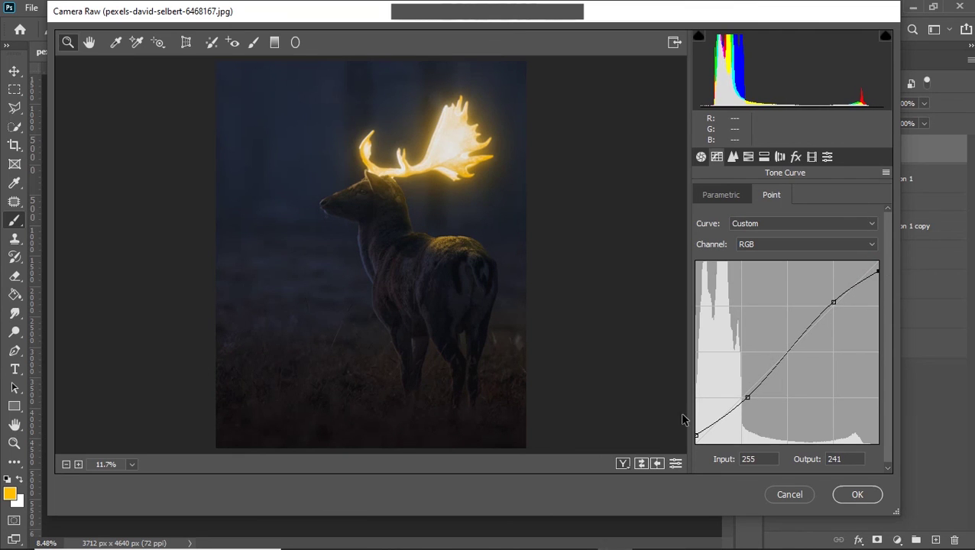
# - In HSL, raise Oranges saturation to +16 and boost Blues; lower Blues to -23, Yellows to -15 luminance
pyautogui.click(749, 157)
pyautogui.click(759, 194)
pyautogui.moveTo(792, 270); pyautogui.dragTo(805, 270)
pyautogui.moveTo(812, 371); pyautogui.dragTo(832, 376)
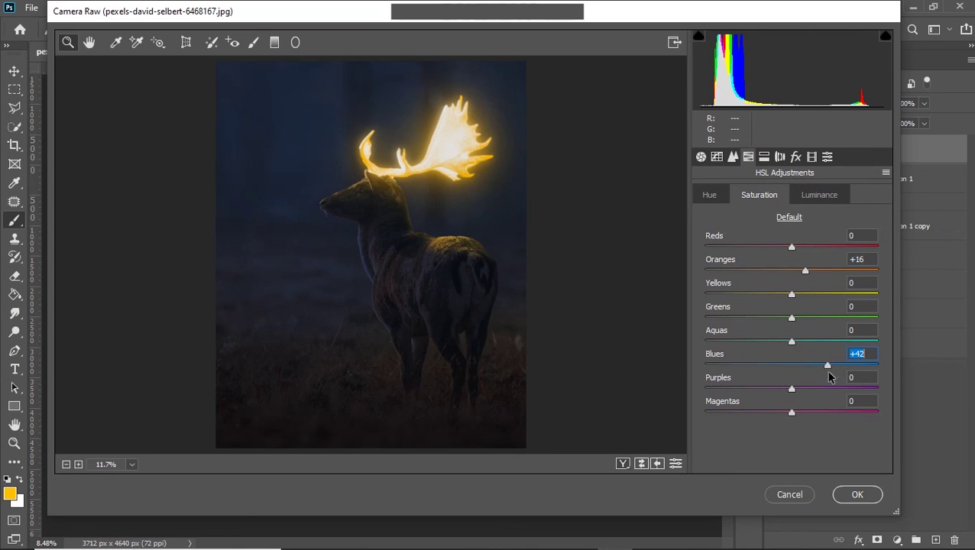
pyautogui.click(833, 198)
pyautogui.moveTo(782, 368); pyautogui.dragTo(766, 370)
pyautogui.moveTo(792, 294)
pyautogui.mouseDown()
pyautogui.moveTo(778, 295)
pyautogui.moveTo(776, 277)
pyautogui.moveTo(799, 284)
pyautogui.mouseUp()
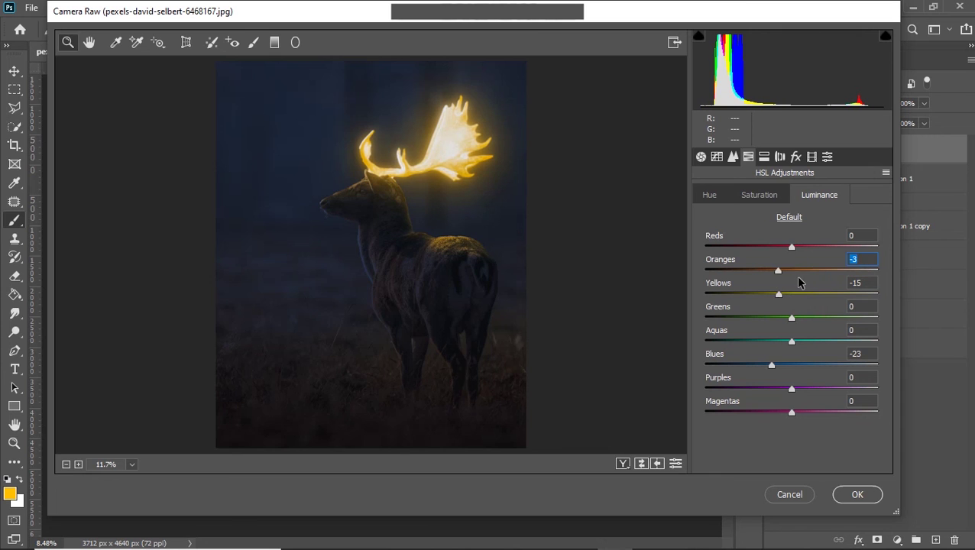
pyautogui.click(701, 156)
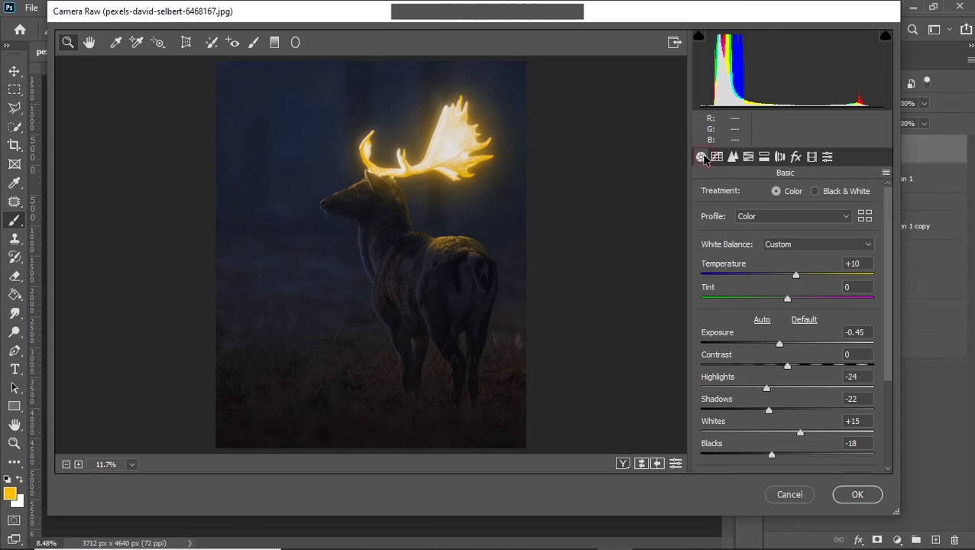
pyautogui.click(274, 43)
# - Add a bottom graduated filter starting just below the deer's legs with Exposure -0.35
pyautogui.moveTo(353, 417)
pyautogui.mouseDown()
pyautogui.moveTo(377, 275)
pyautogui.moveTo(355, 220)
pyautogui.mouseUp()
pyautogui.hotkey('ctrl', '-')
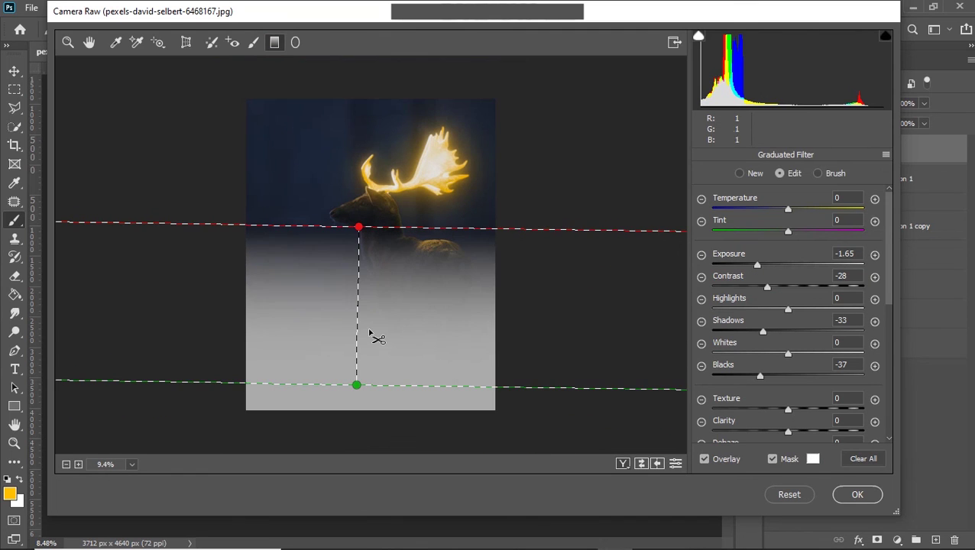
pyautogui.hotkey('ctrl', '-')
pyautogui.moveTo(359, 305); pyautogui.dragTo(366, 433)
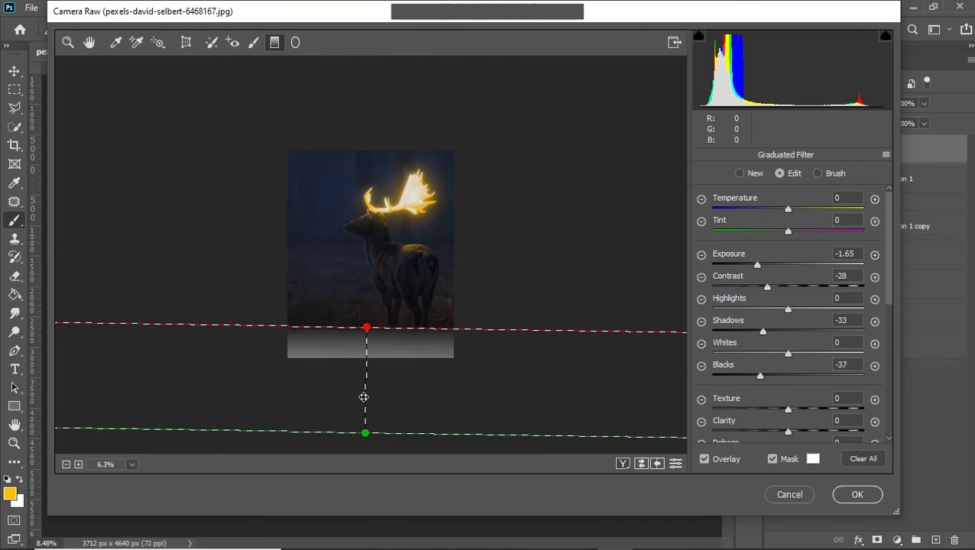
pyautogui.moveTo(366, 324); pyautogui.dragTo(366, 320)
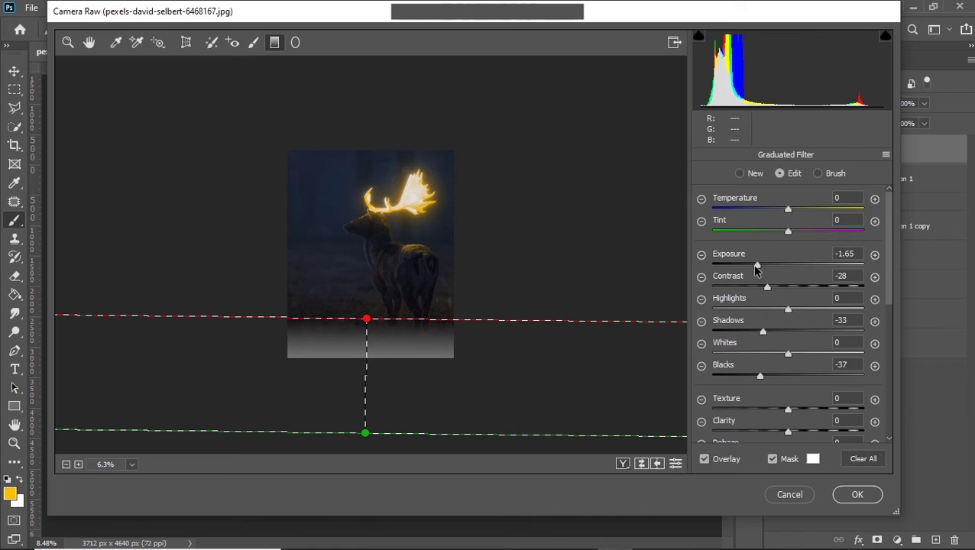
pyautogui.moveTo(750, 263); pyautogui.dragTo(733, 270)
pyautogui.click(483, 262)
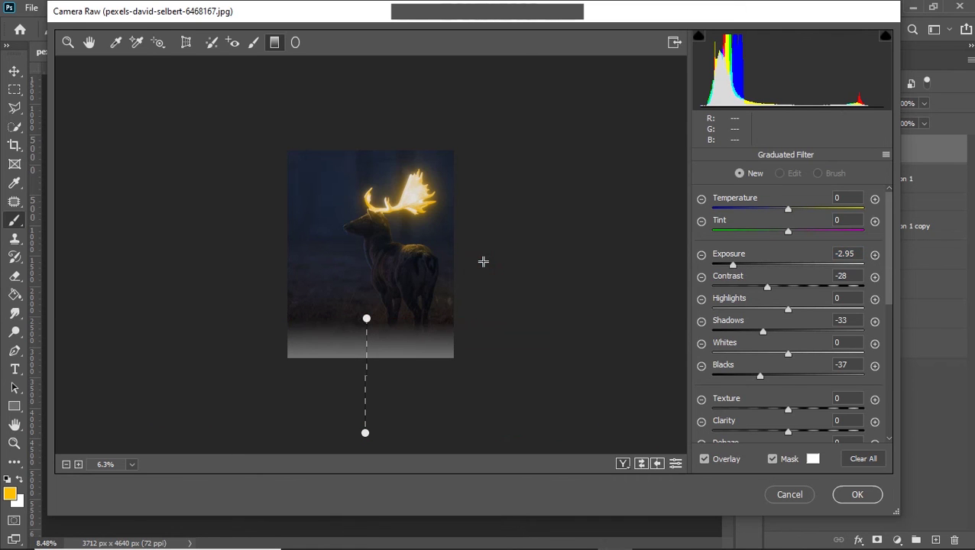
pyautogui.click(780, 267)
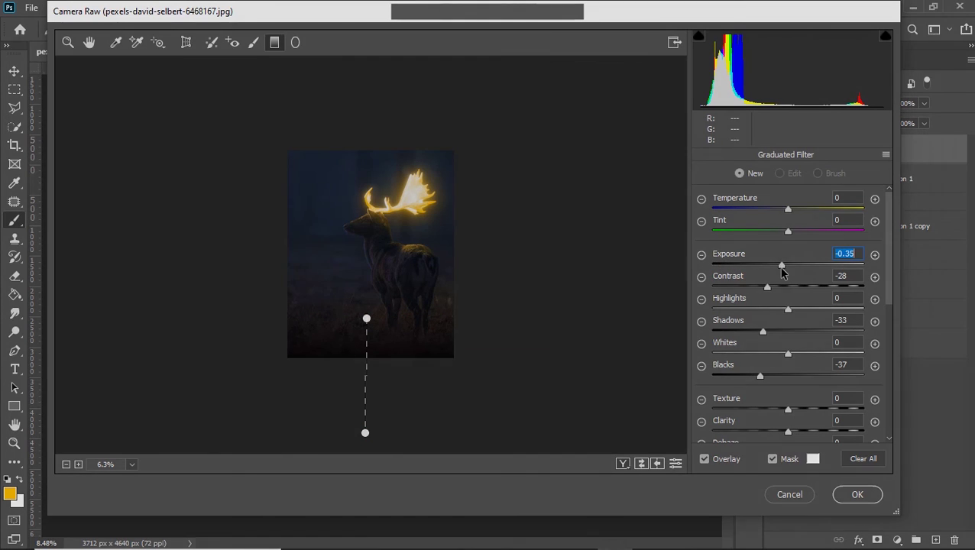